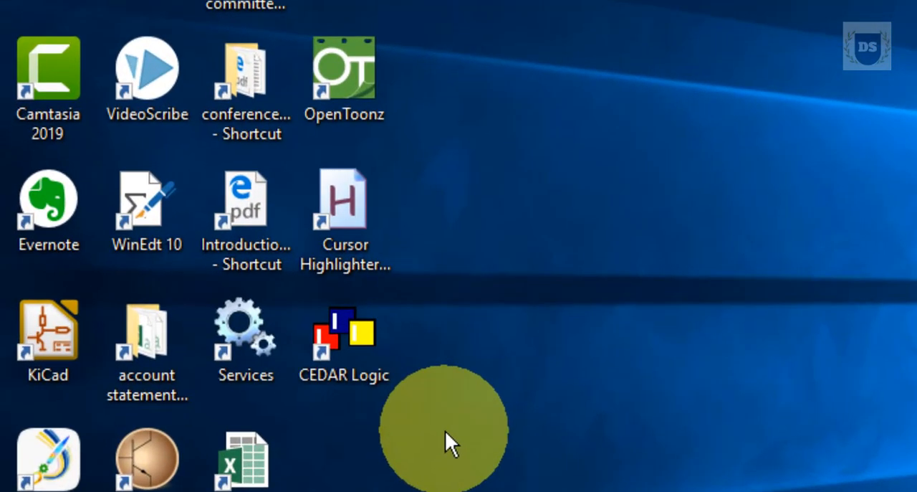
Launch CEDAR Logic Simulator from the desktop and maximize its window.
double_click(358, 362)
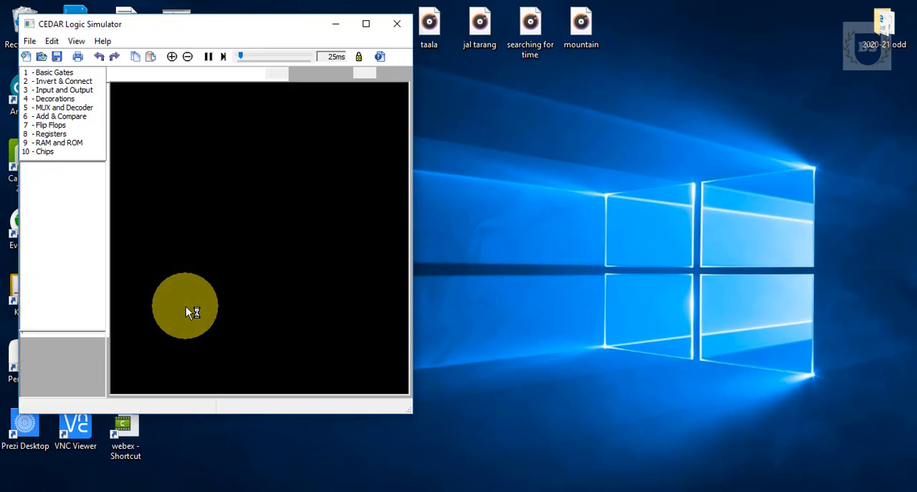
left_click(367, 25)
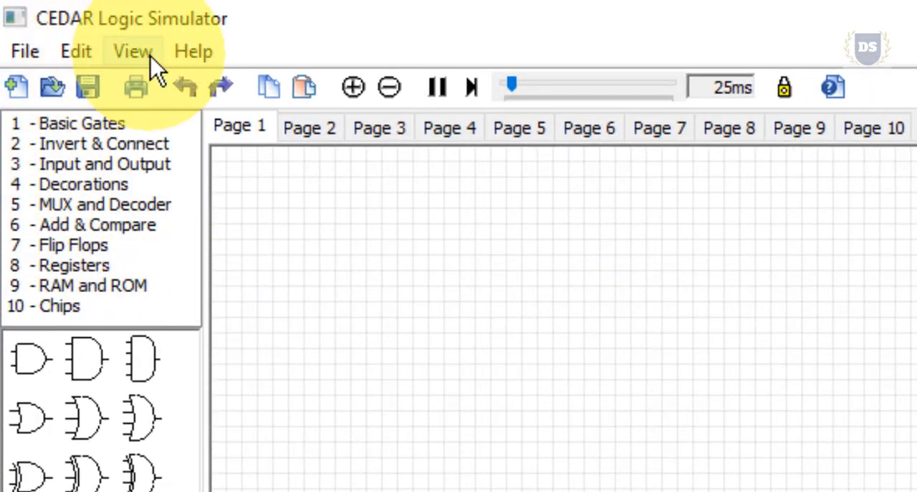
left_click(33, 51)
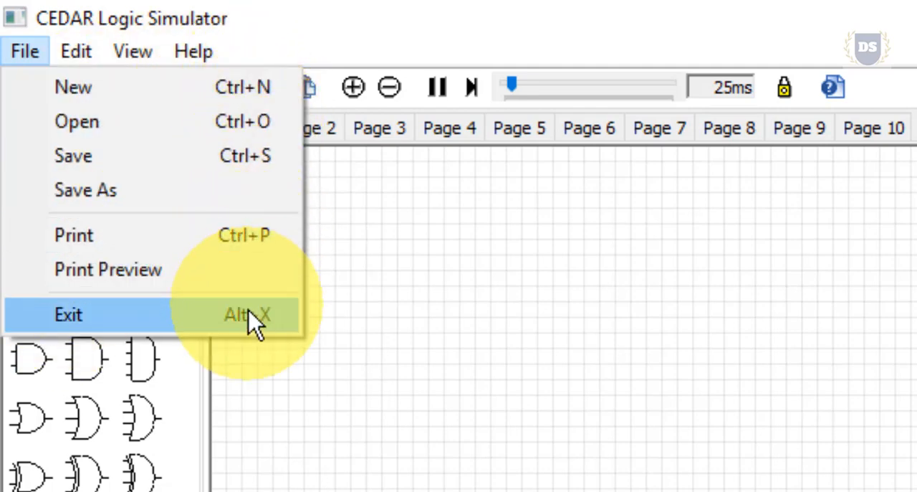
mouse_move(76, 54)
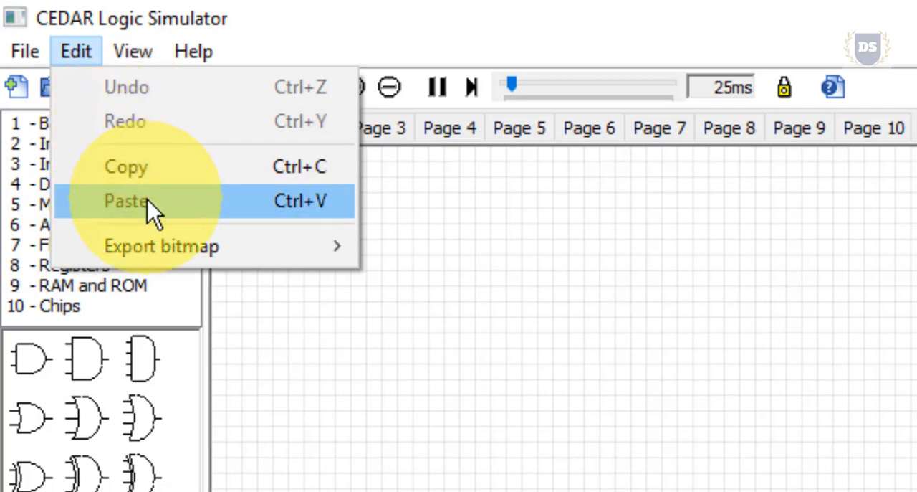
mouse_move(169, 245)
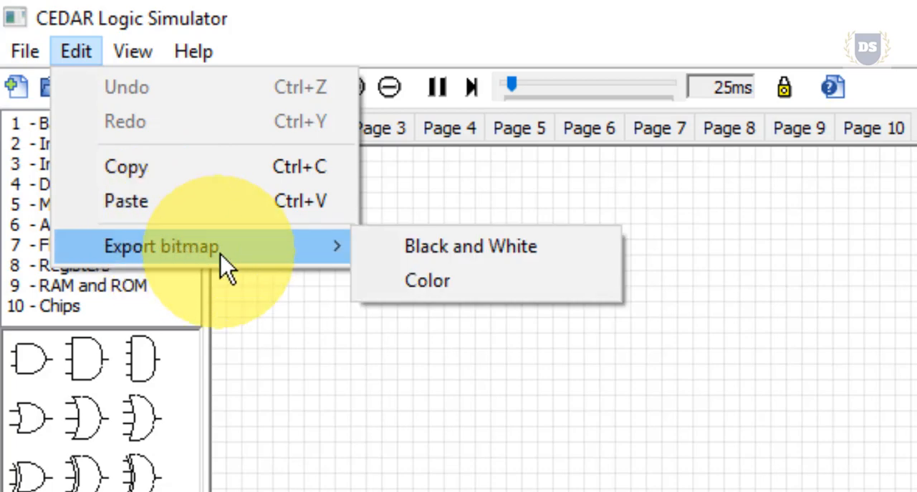
mouse_move(126, 52)
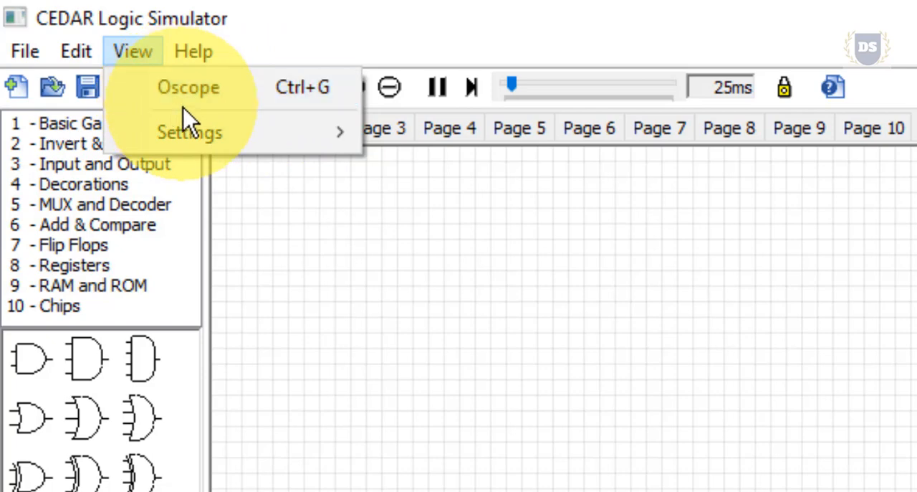
mouse_move(183, 56)
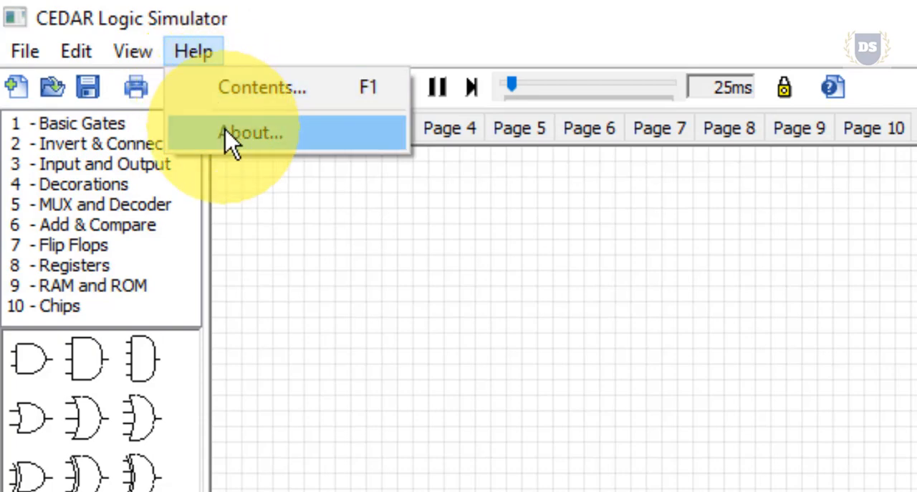
left_click(324, 261)
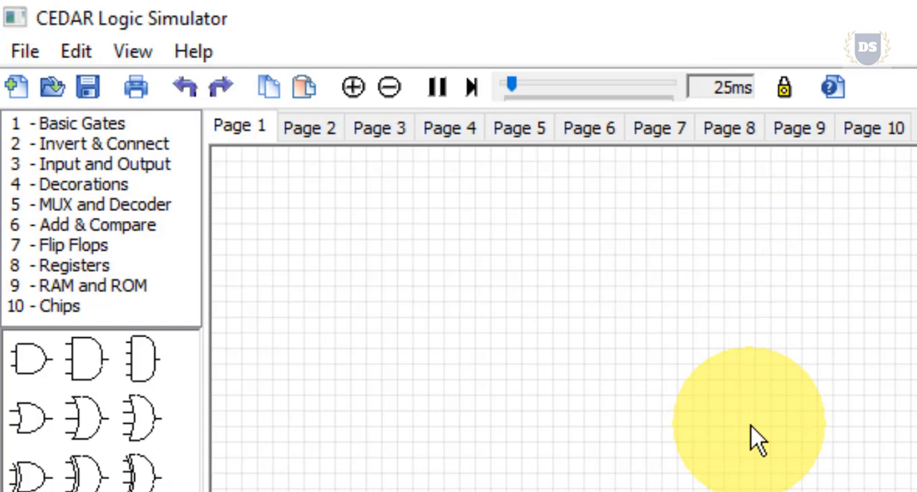
Look through the drawing pages one after another, from Page 2 to Page 10.
left_click(312, 130)
left_click(369, 133)
left_click(450, 133)
left_click(523, 132)
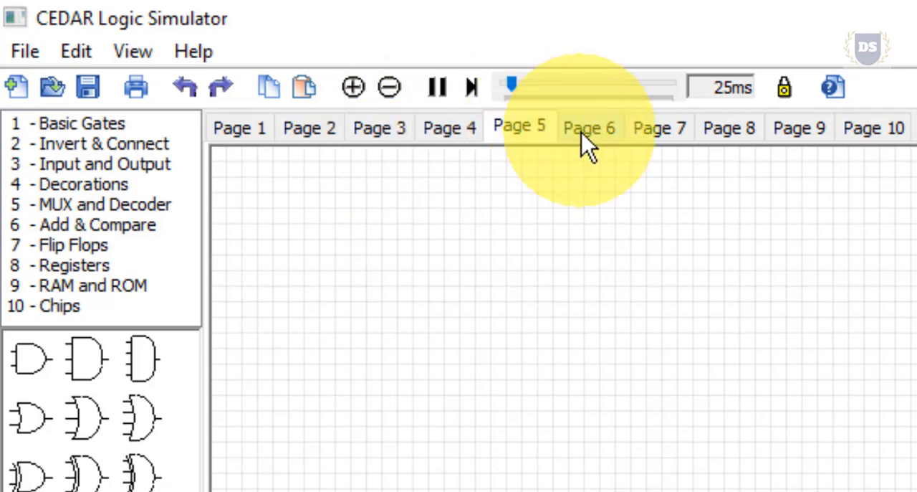
left_click(582, 134)
left_click(659, 135)
left_click(732, 136)
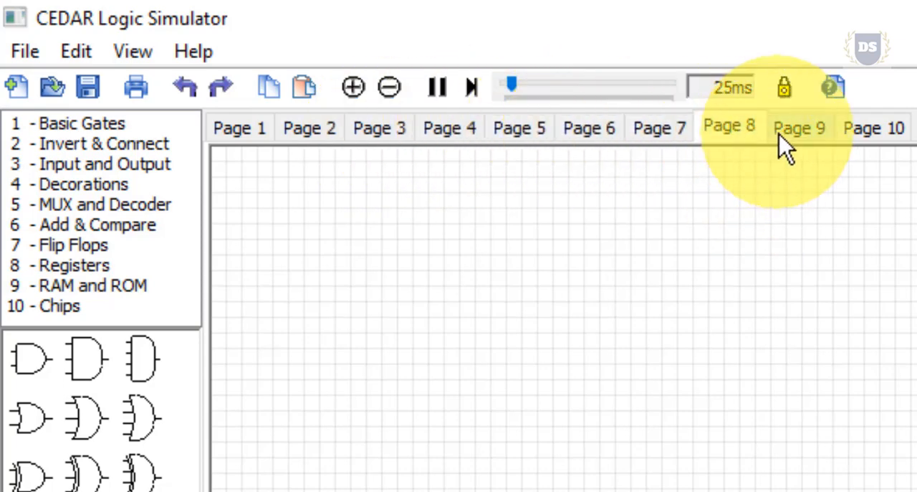
left_click(788, 135)
left_click(887, 132)
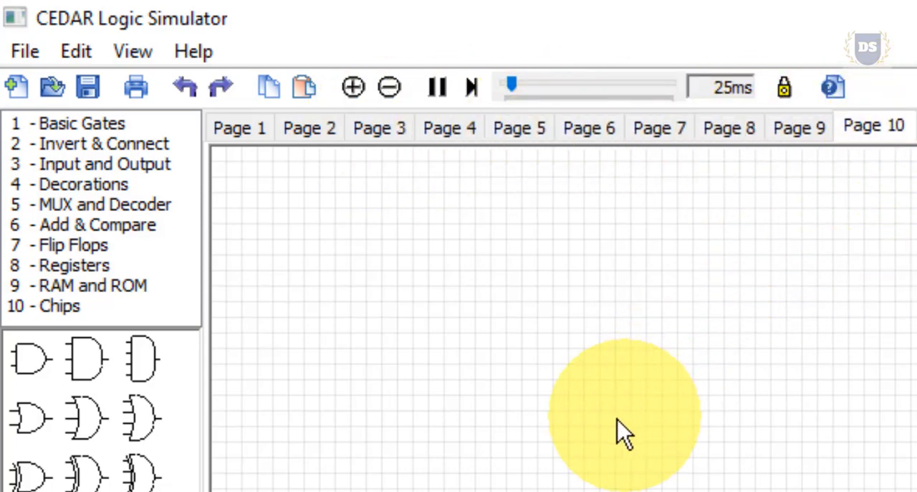
scroll(542, 435, "up", 5)
scroll(521, 424, "down", 4)
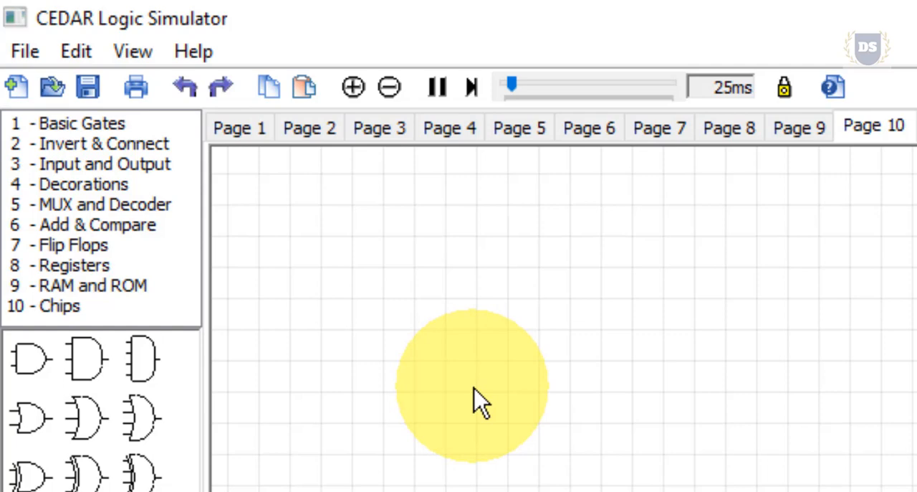
scroll(457, 377, "up", 1)
scroll(457, 378, "up", 1)
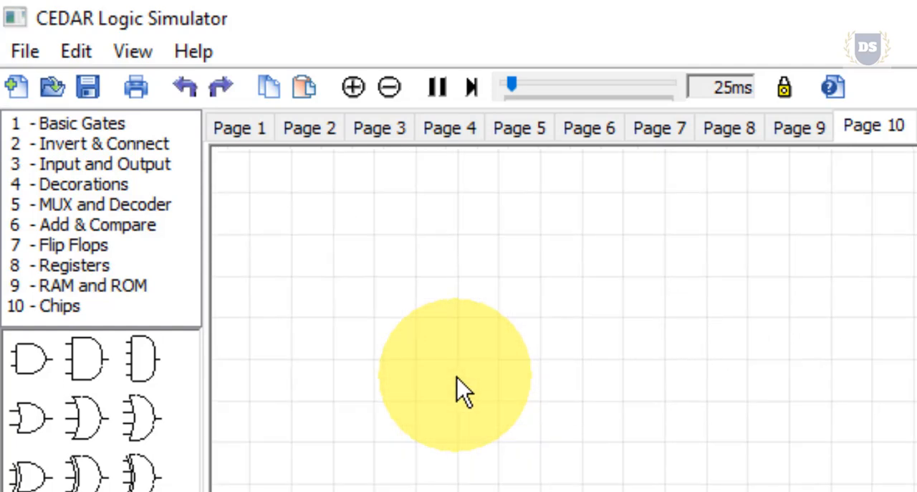
scroll(458, 378, "down", 5)
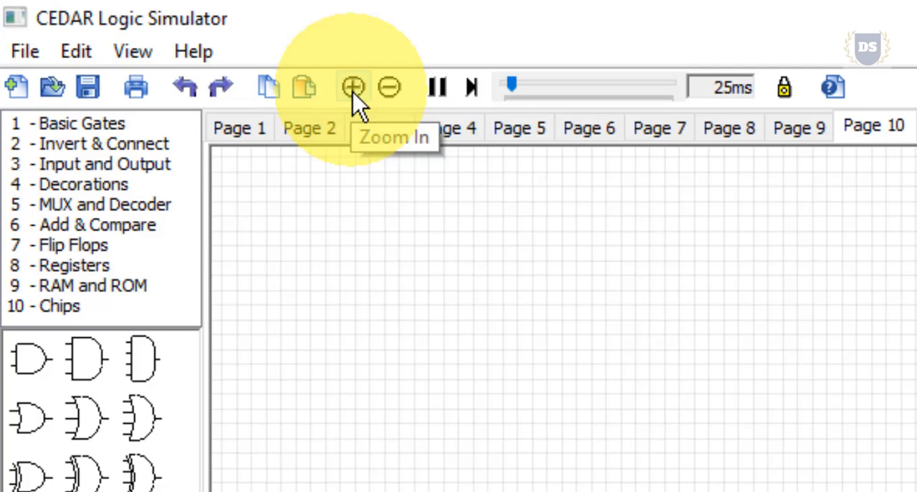
left_click(353, 87)
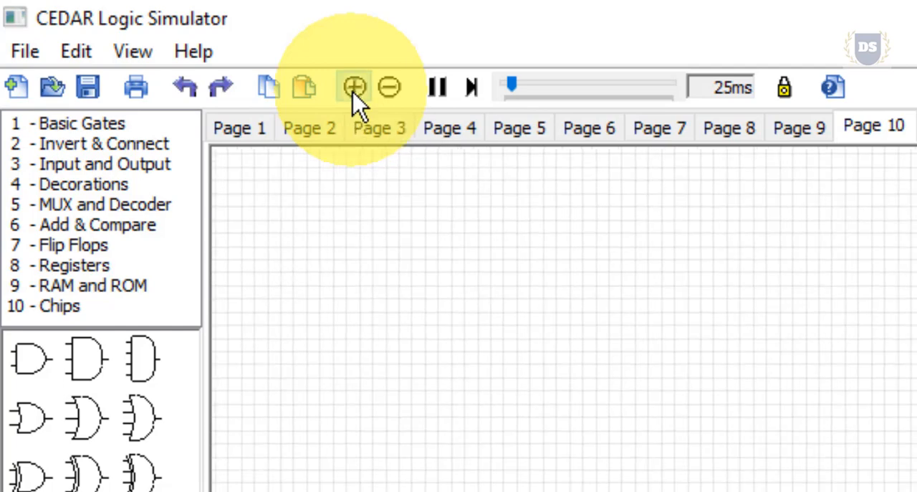
left_click(387, 93)
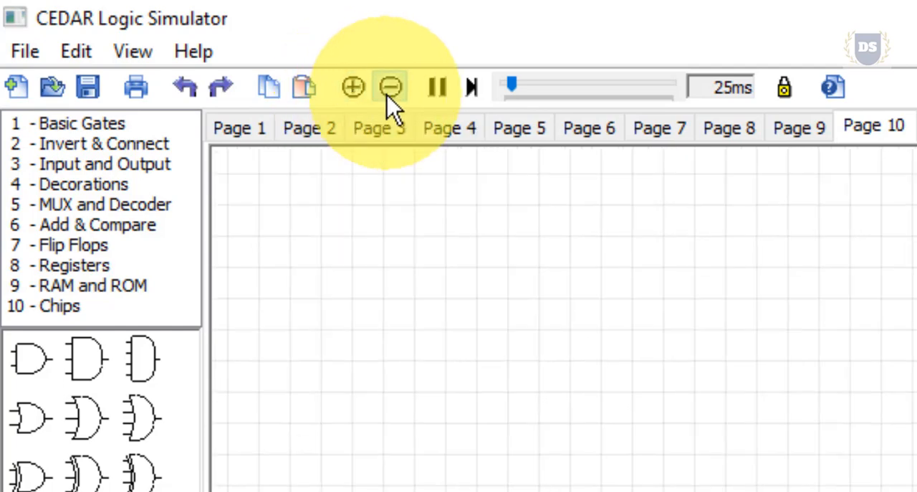
left_click(388, 93)
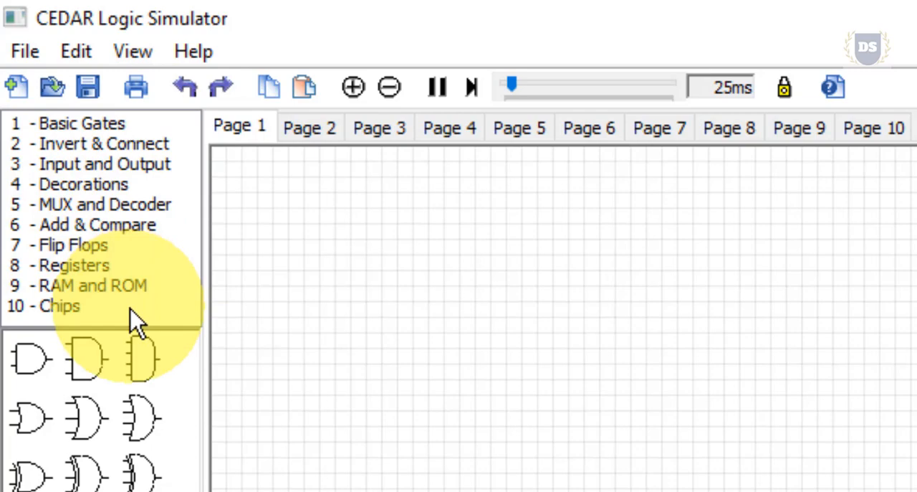
Examine the components offered in each of the ten library categories, from Basic Gates through Chips.
left_click(85, 127)
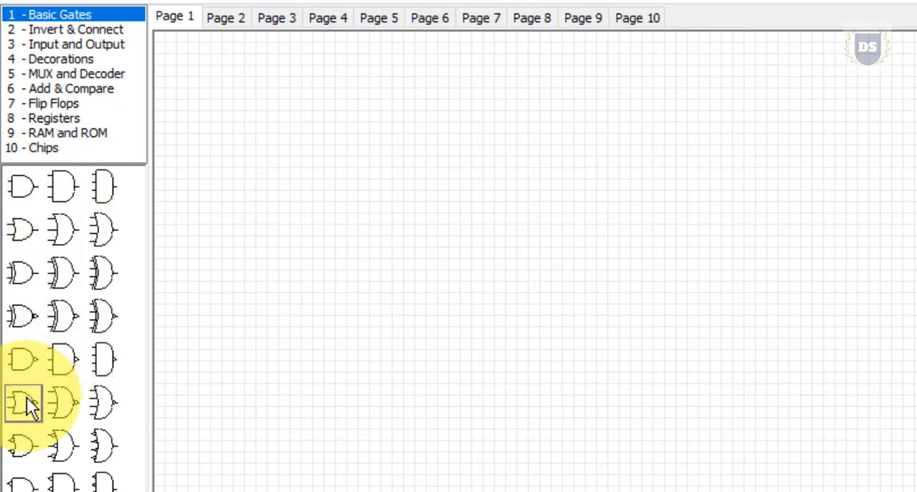
left_click(48, 31)
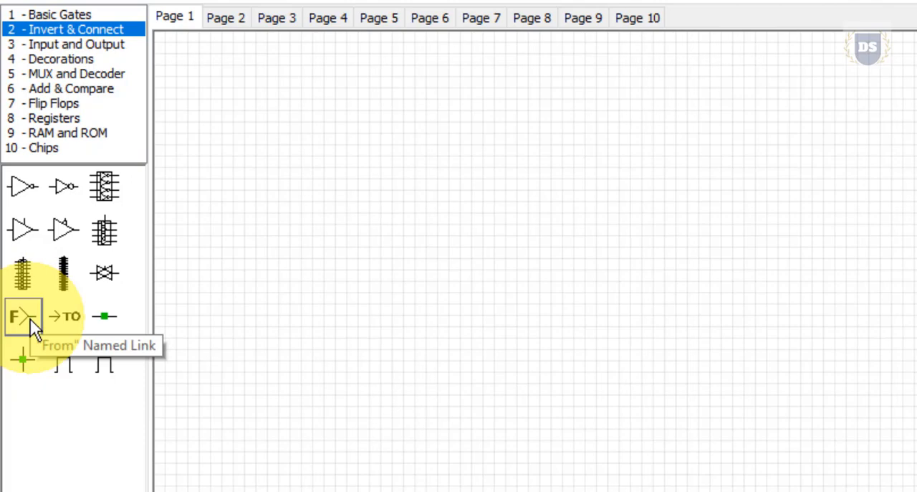
left_click(67, 46)
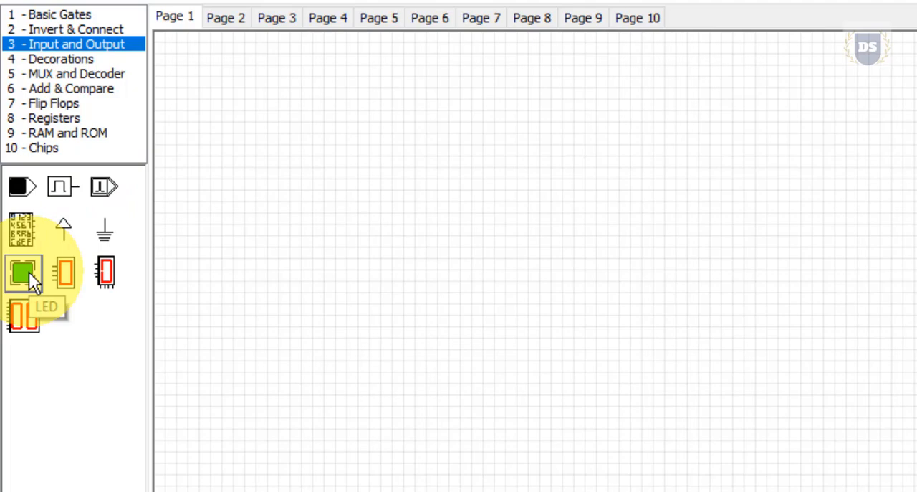
left_click(63, 60)
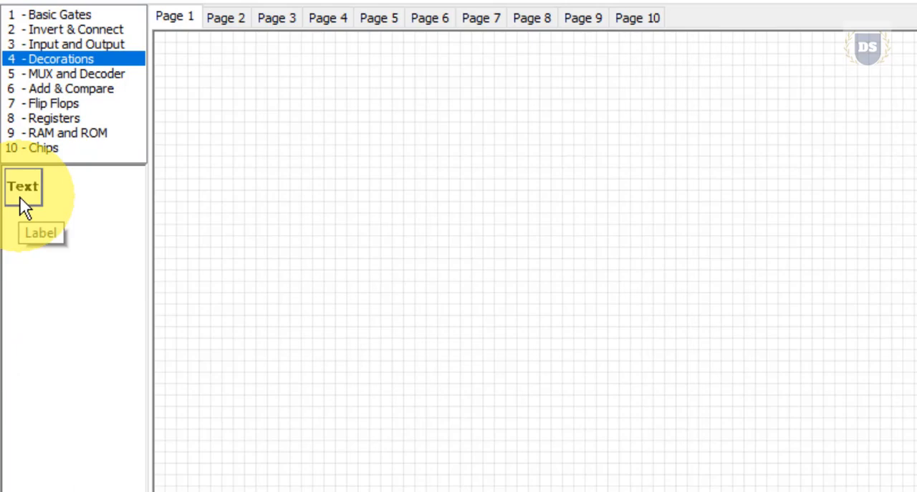
left_click(69, 74)
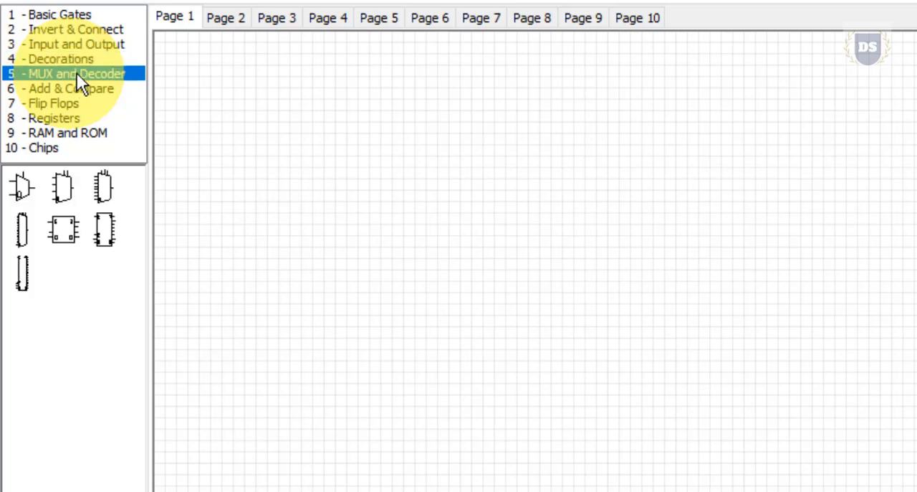
left_click(53, 88)
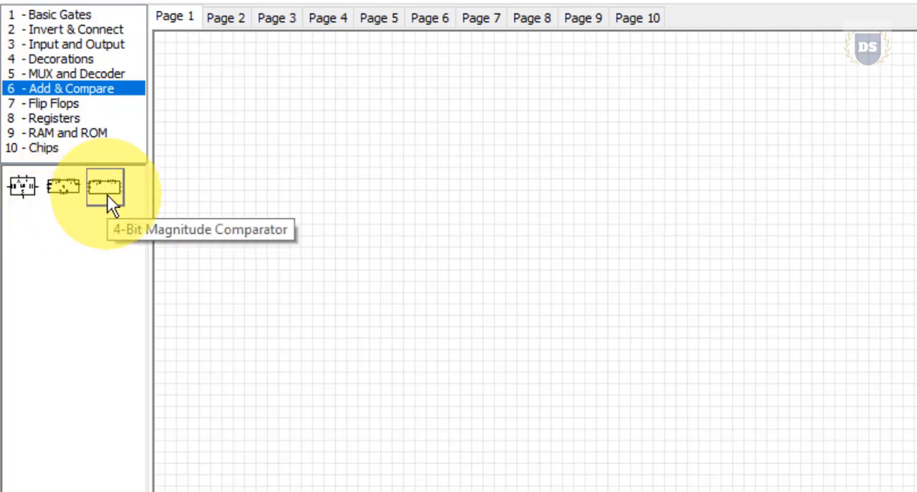
left_click(95, 109)
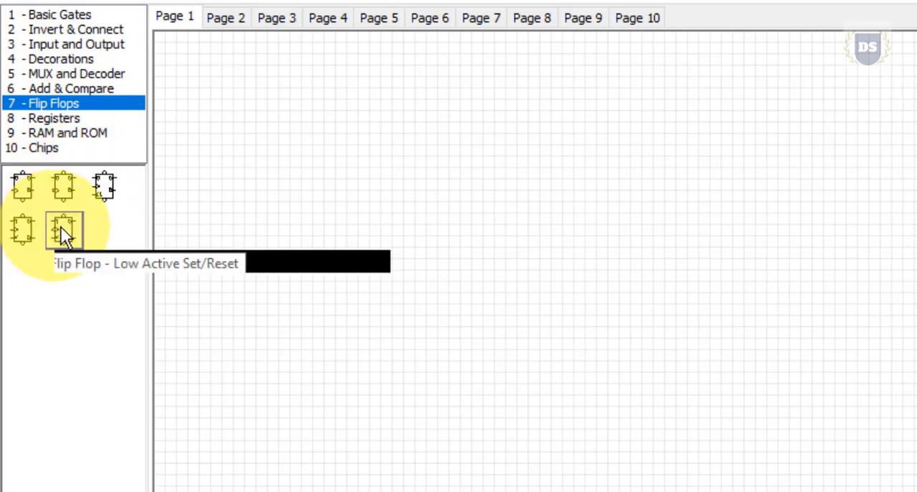
left_click(74, 118)
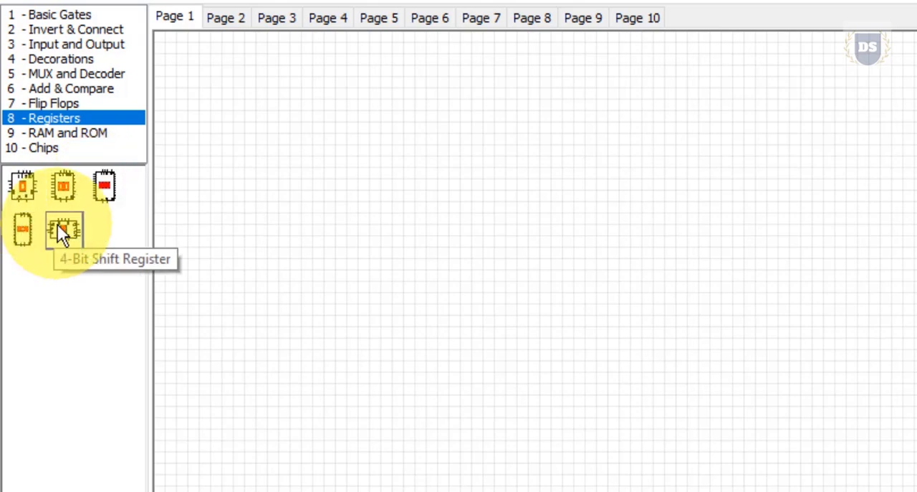
left_click(60, 134)
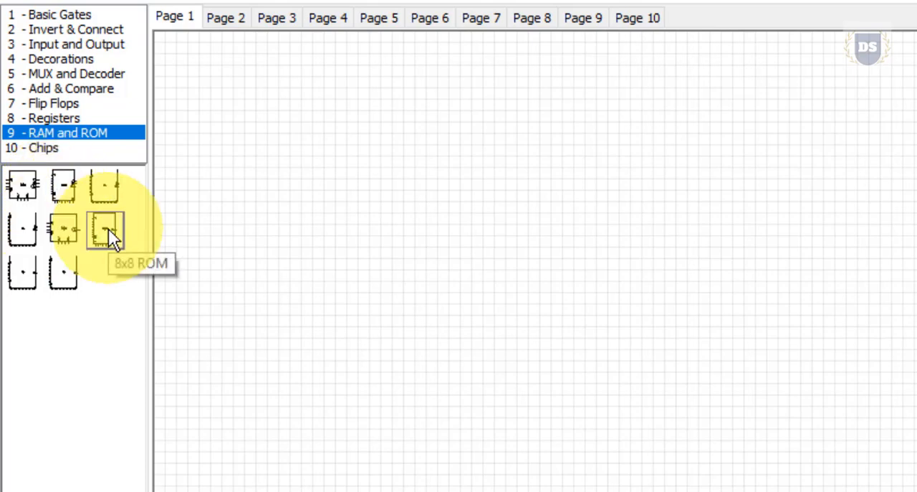
left_click(53, 148)
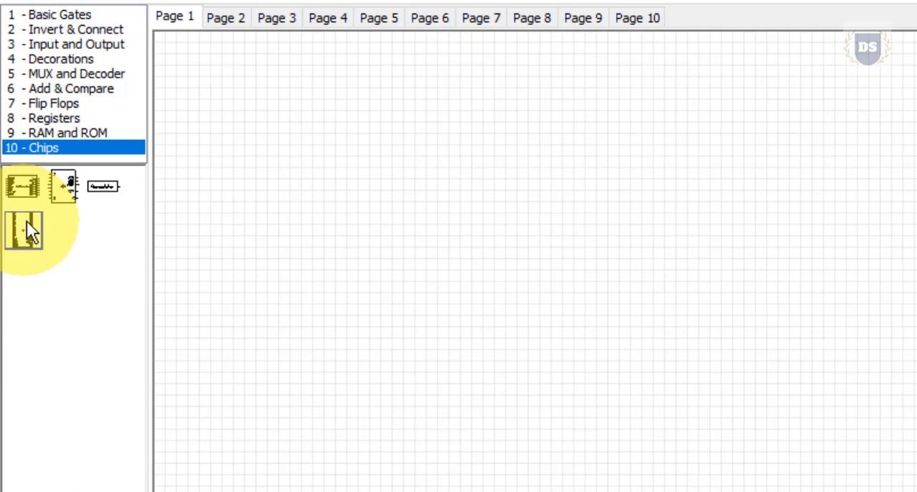
Place the larger inverter from the Invert & Connect category near the middle of Page 1.
left_click(58, 32)
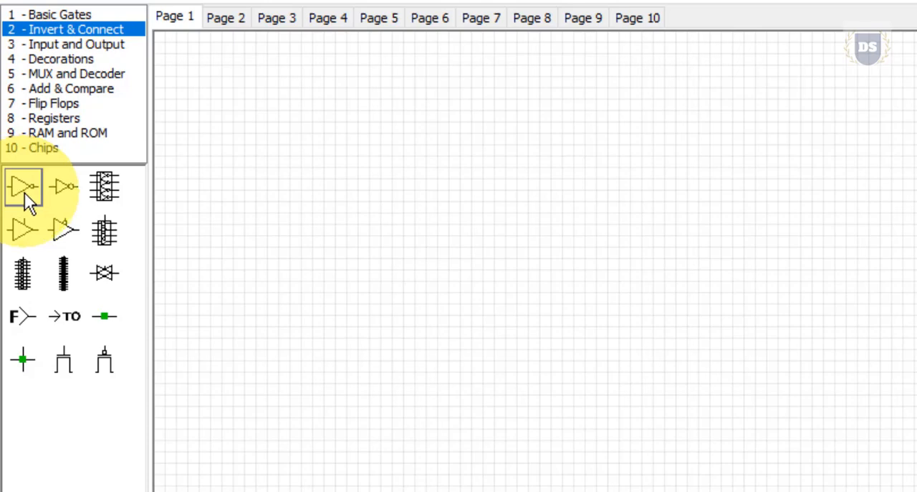
left_click_drag(24, 192, 549, 240)
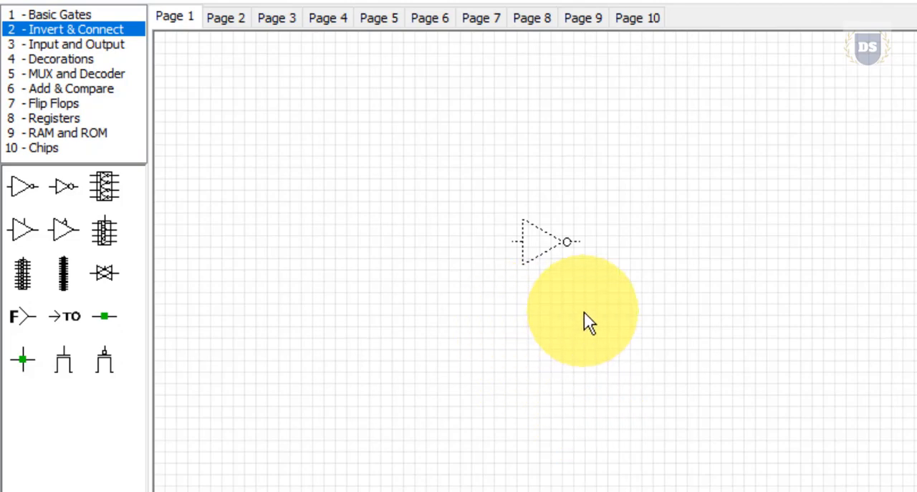
left_click(586, 358)
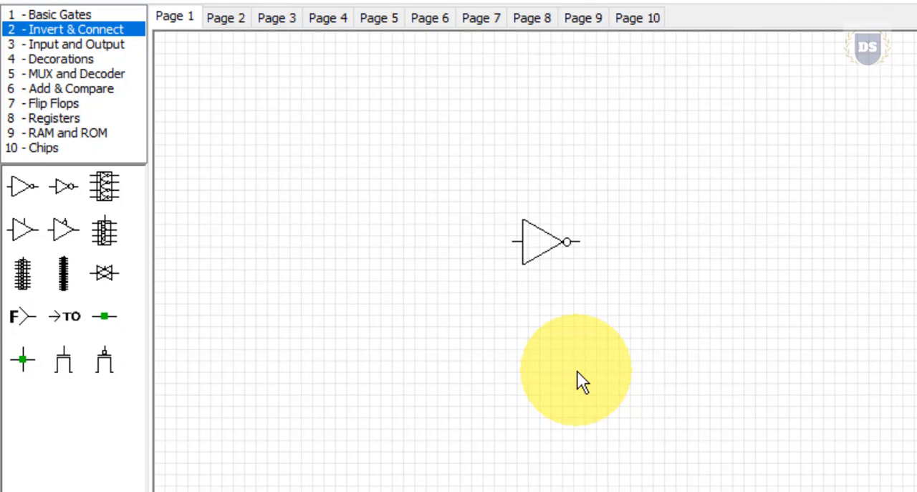
Place an On / Off Toggle Switch level with the inverter on its input side and an LED on its output side.
left_click(52, 46)
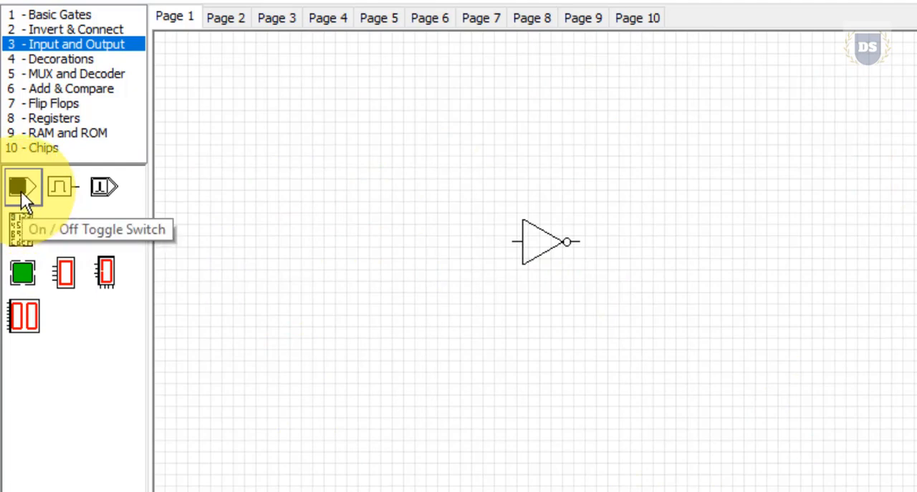
left_click_drag(20, 190, 405, 250)
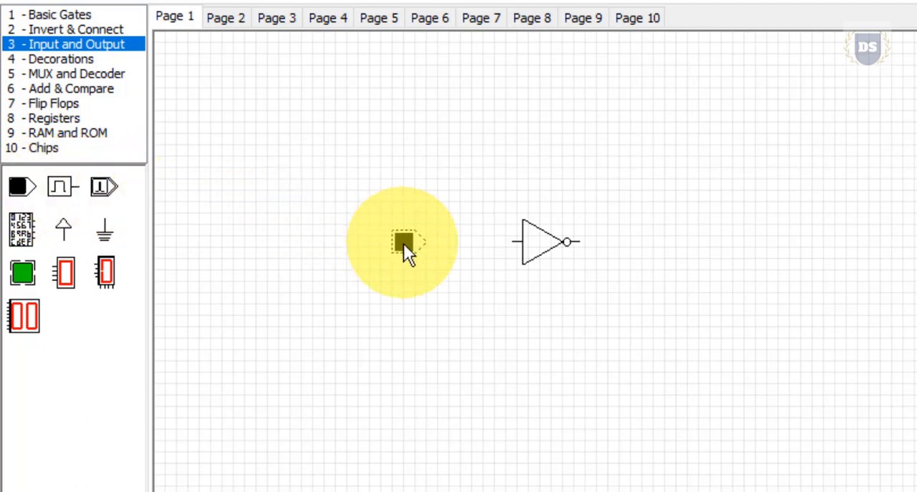
left_click_drag(403, 243, 403, 243)
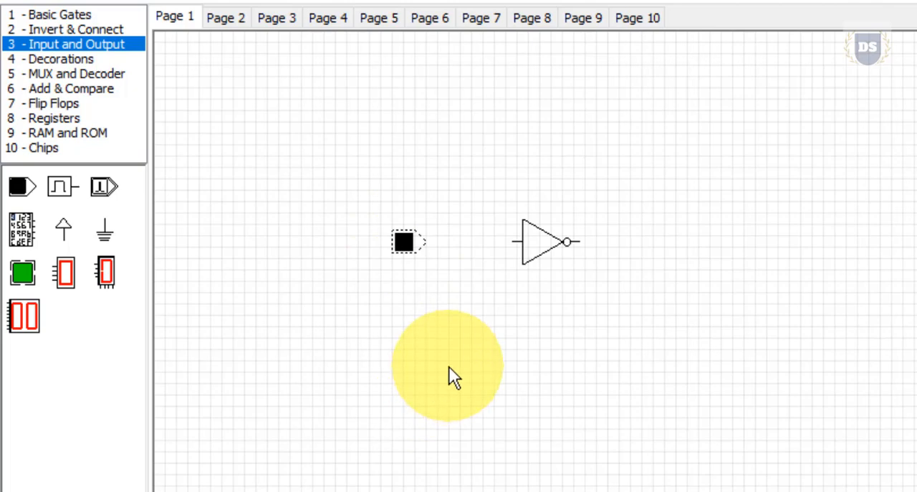
left_click(427, 315)
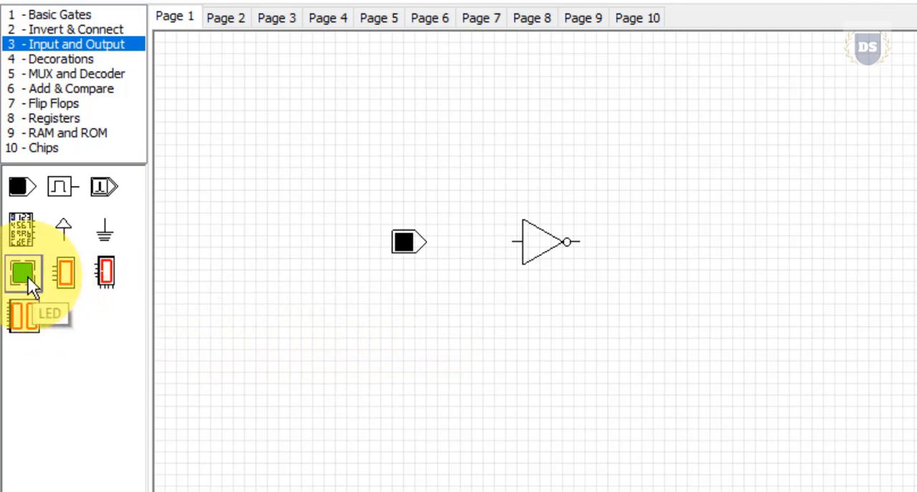
left_click_drag(27, 276, 659, 242)
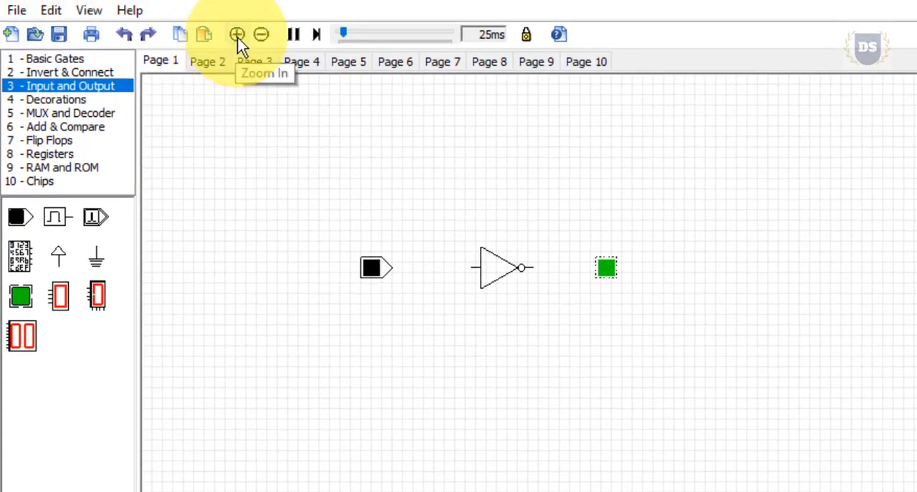
Wire the toggle switch's output to the input of the inverter.
left_click(237, 36)
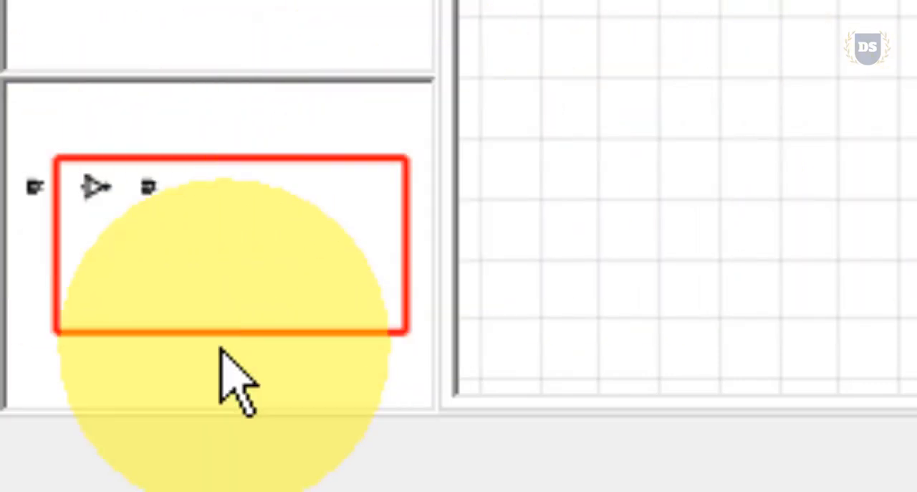
left_click(224, 233)
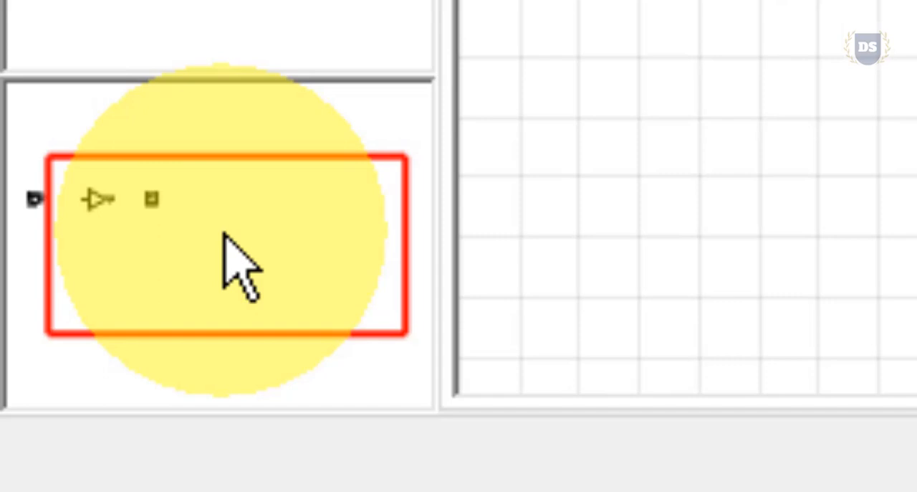
left_click_drag(224, 233, 242, 232)
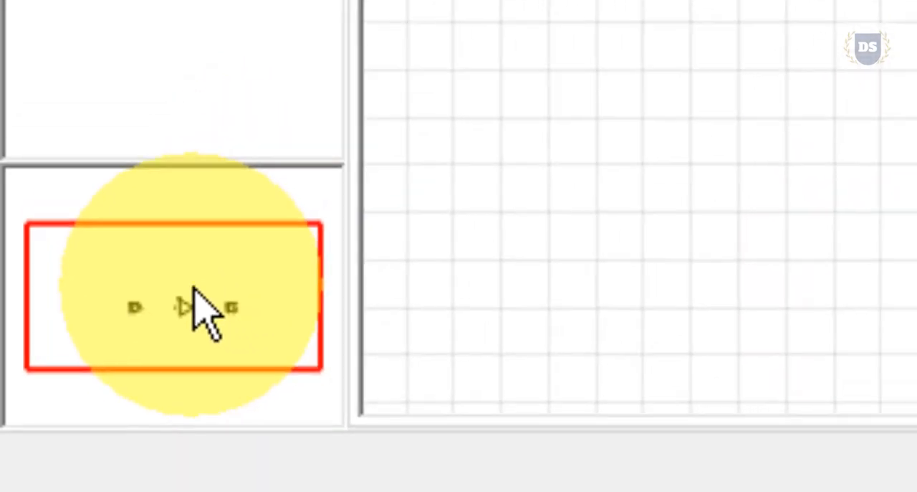
mouse_move(194, 288)
left_mouse_down()
mouse_move(201, 305)
mouse_move(159, 313)
mouse_move(181, 295)
left_mouse_up()
left_click_drag(53, 440, 57, 443)
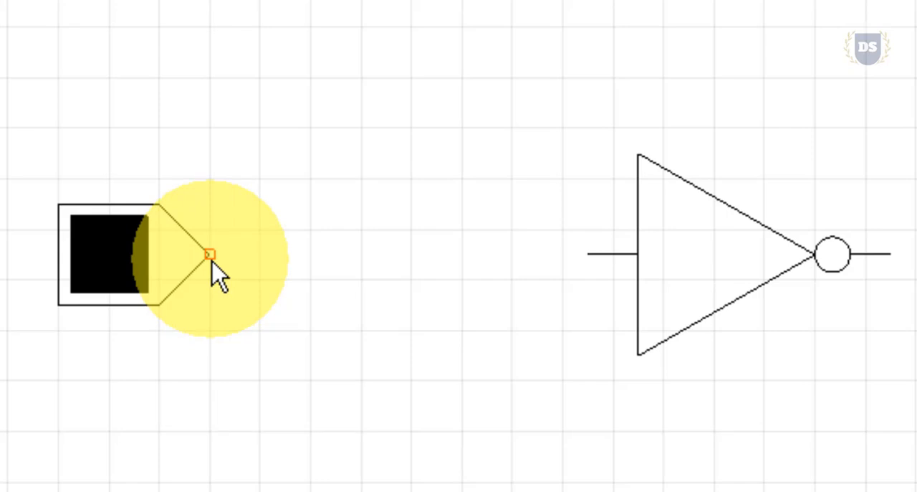
left_click_drag(211, 259, 594, 256)
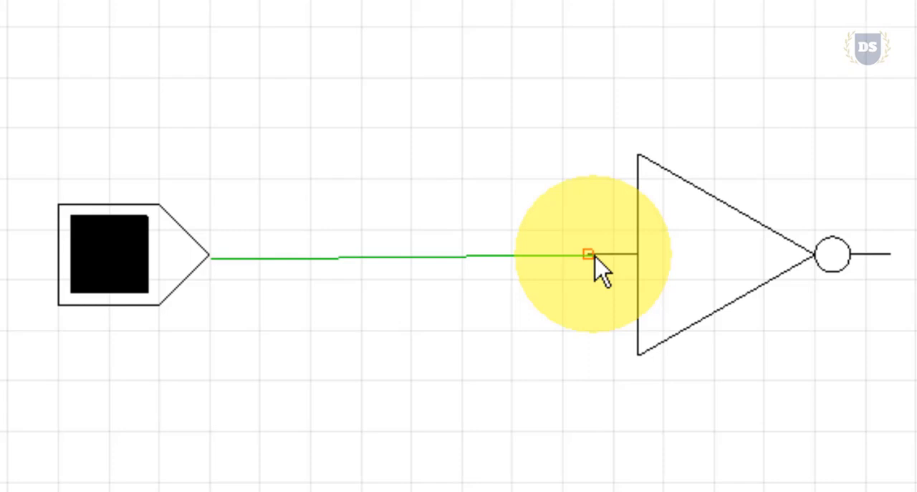
left_click_drag(595, 255, 595, 257)
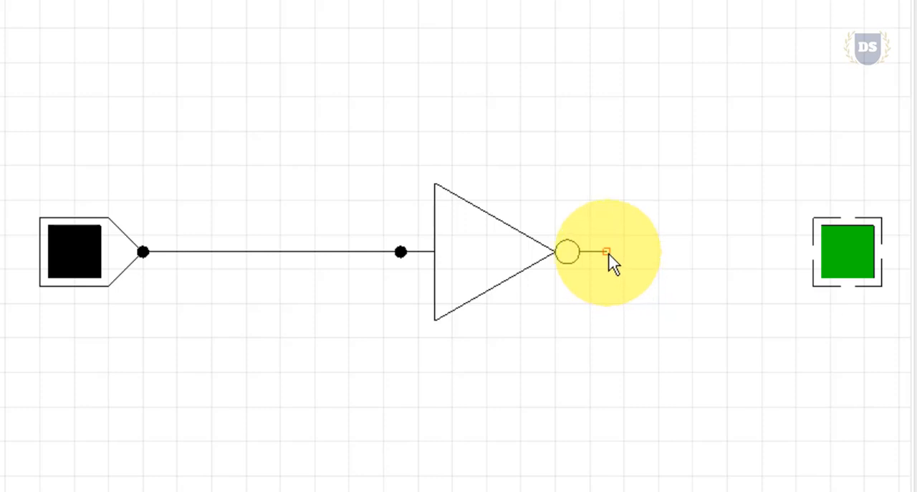
Wire the inverter's output to the LED and test the circuit by turning the toggle switch on.
left_click_drag(607, 253, 814, 255)
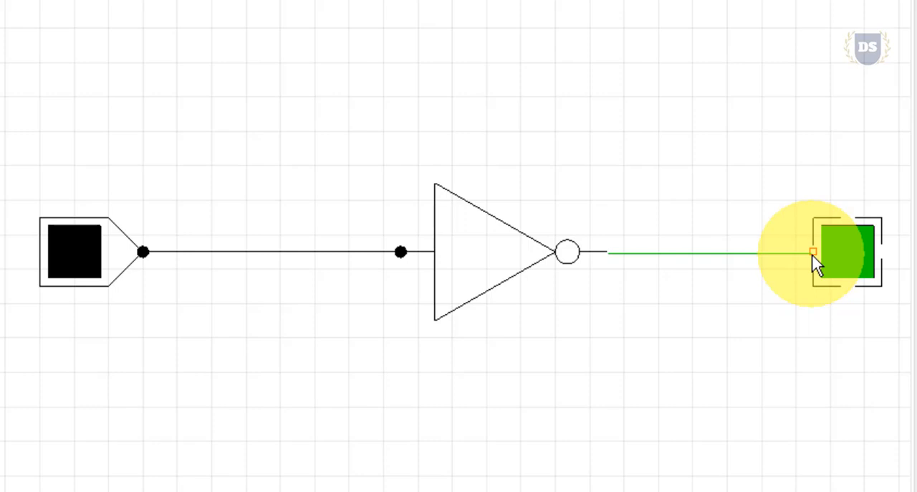
left_click(813, 253)
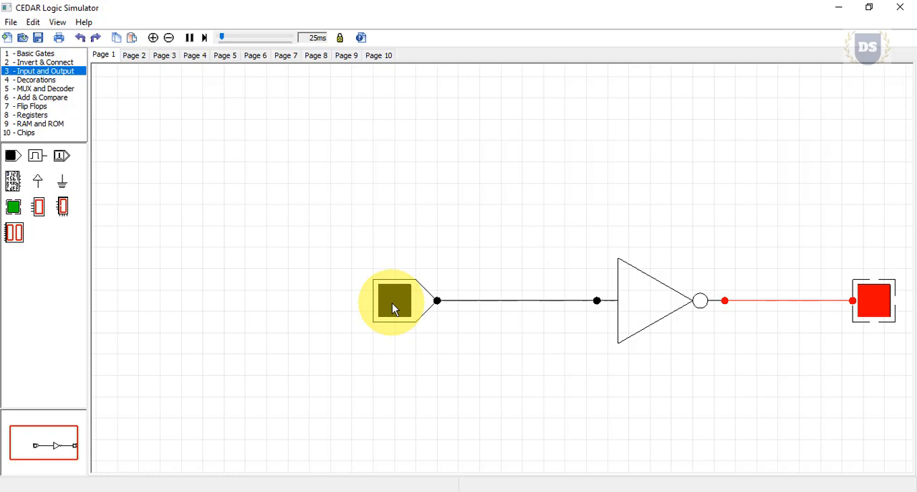
left_click(392, 302)
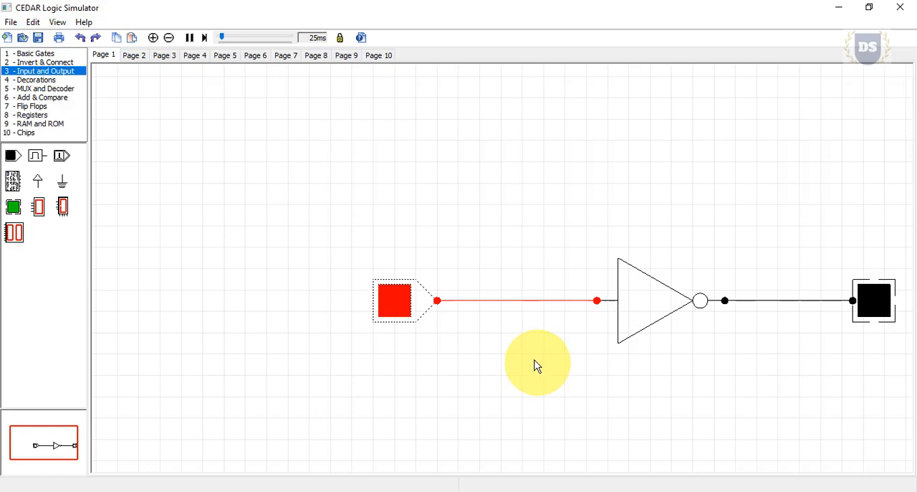
Replace the toggle switch and its wire with a new On / Off Toggle Switch placed higher up, wired to the inverter's input.
left_click_drag(338, 229, 473, 365)
key("Delete")
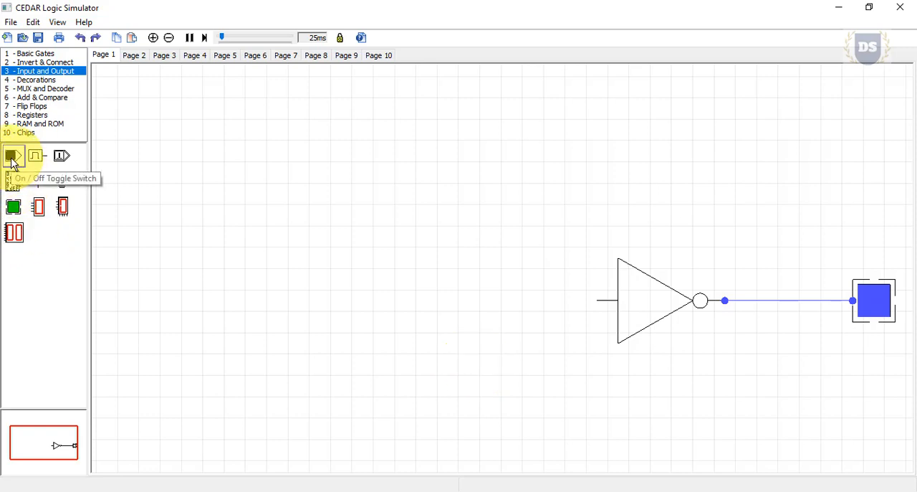
left_click_drag(11, 156, 366, 186)
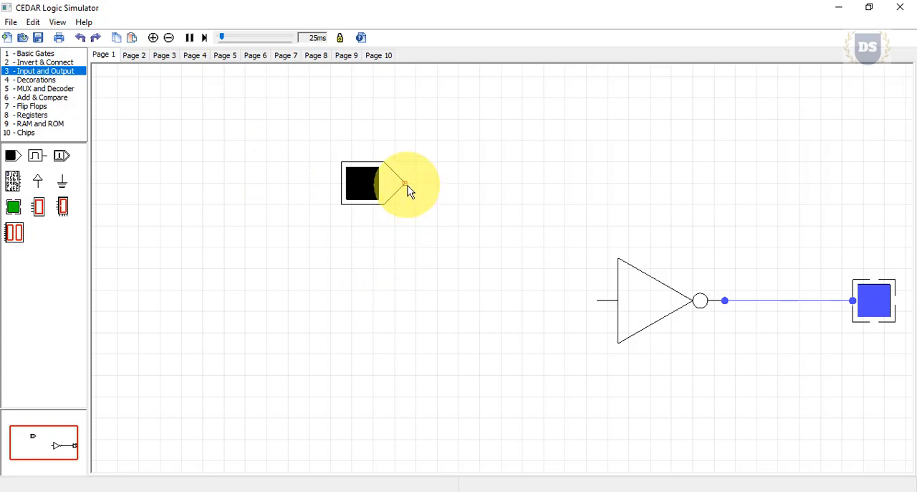
left_click_drag(406, 184, 597, 303)
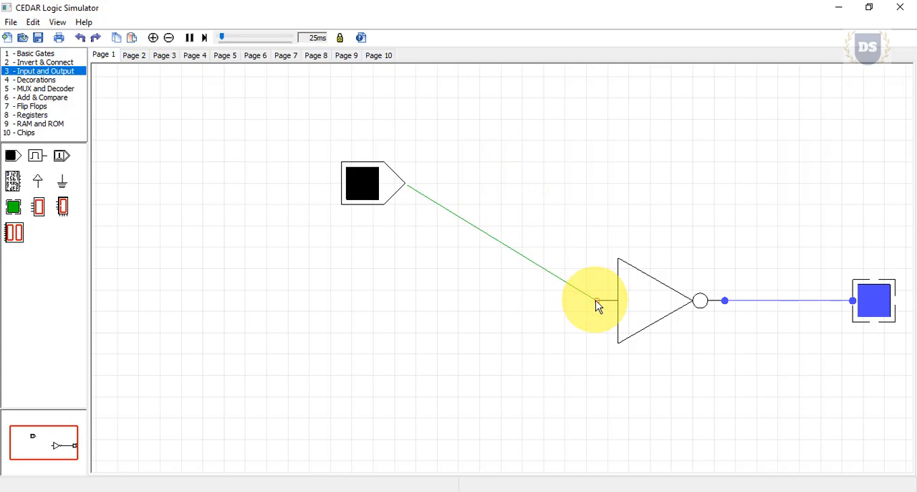
left_click_drag(597, 304, 598, 303)
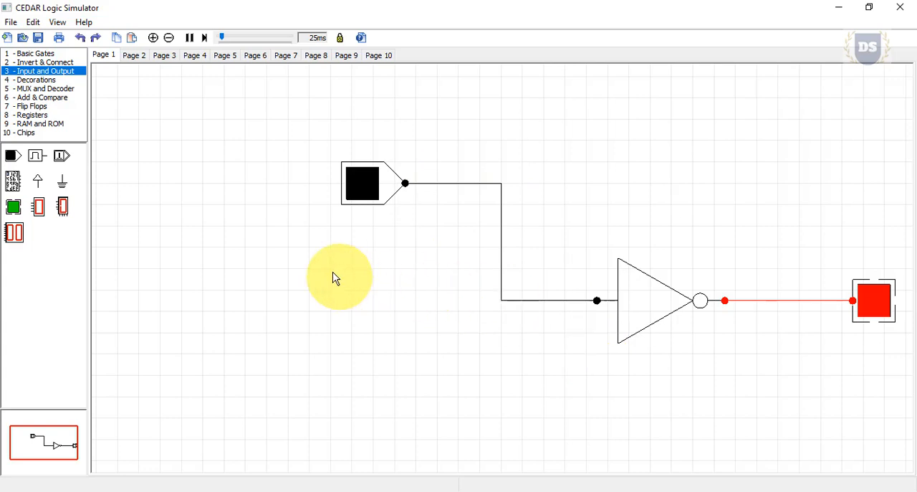
Place a From connector and a To connector from the Invert & Connect category in a row above the inverter circuit.
left_click(39, 64)
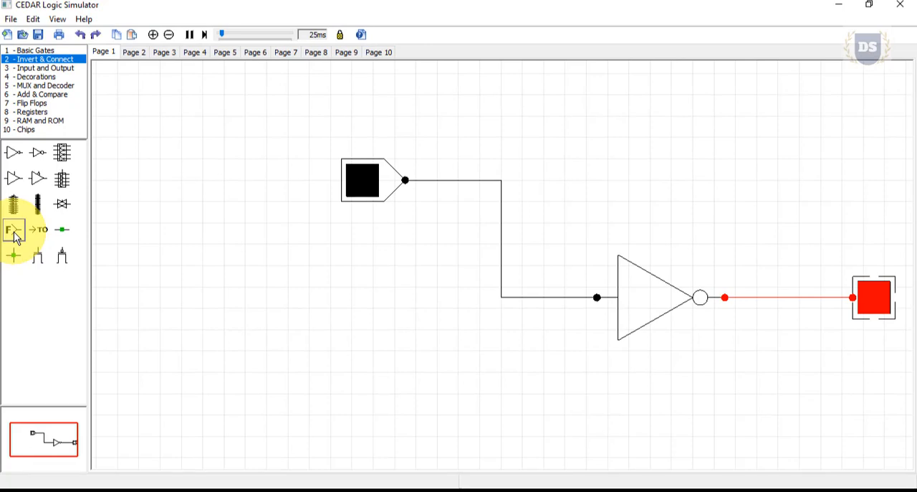
left_click_drag(13, 232, 179, 108)
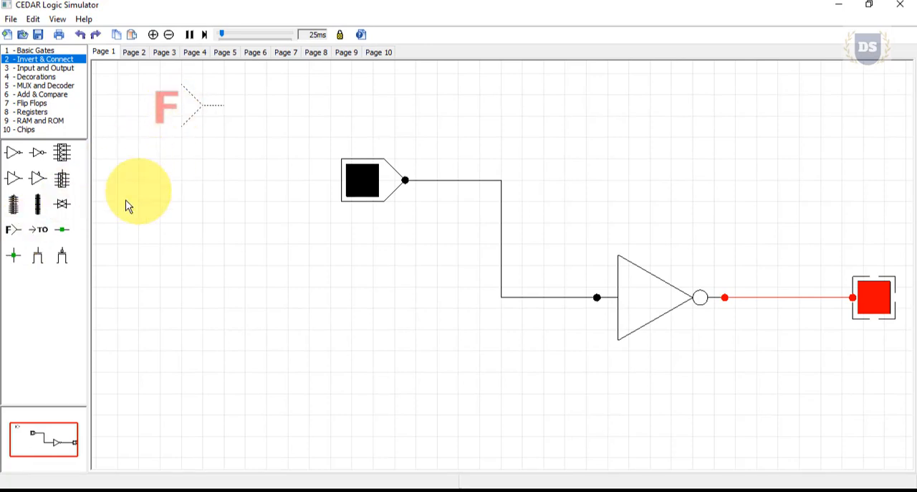
left_click_drag(39, 230, 428, 107)
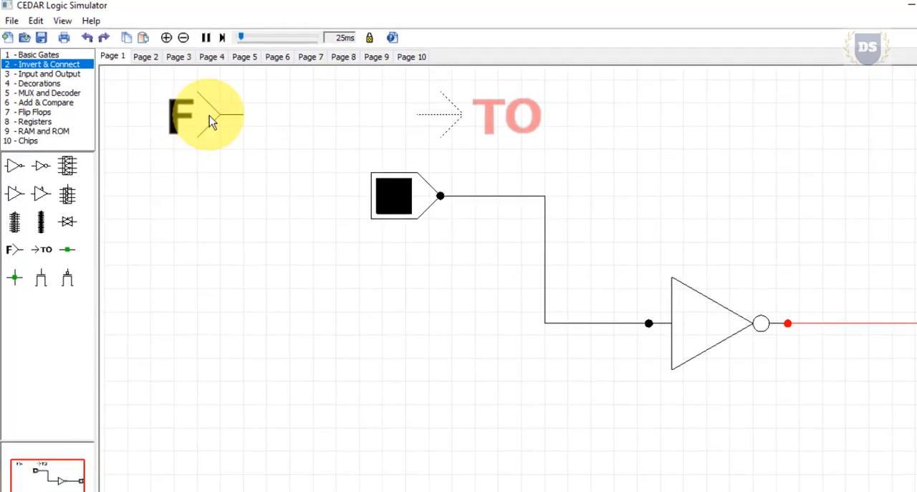
Set the label of the From connector to a.
double_click(209, 116)
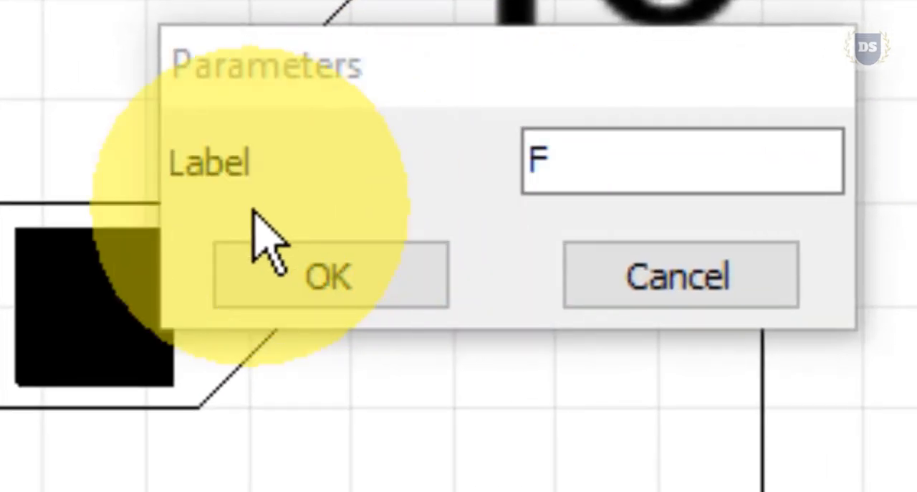
left_click(556, 163)
left_click_drag(556, 163, 524, 165)
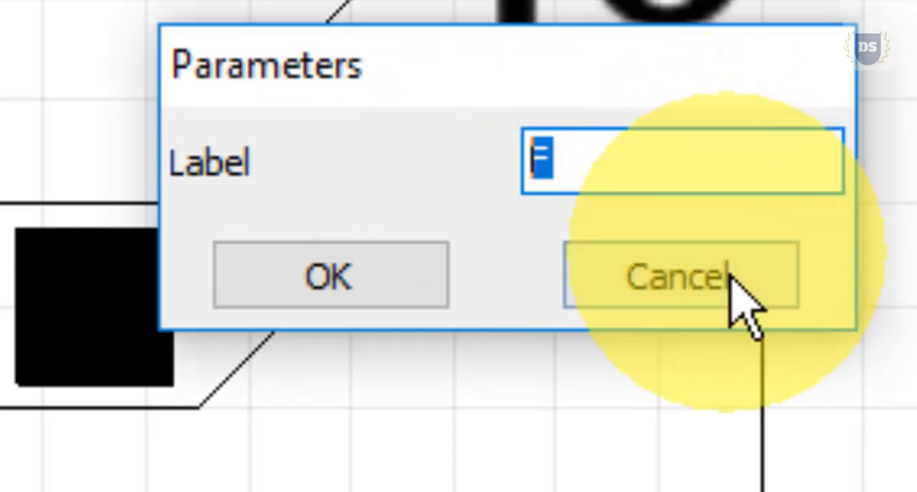
type("a")
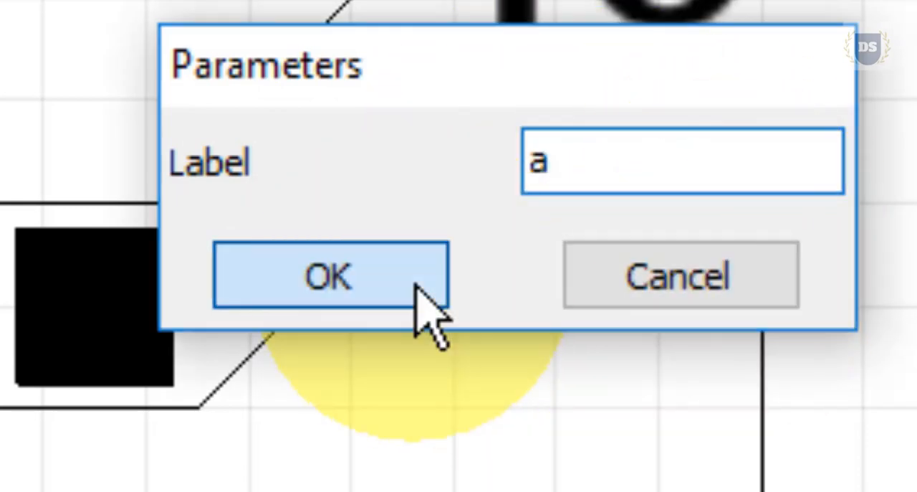
left_click(417, 283)
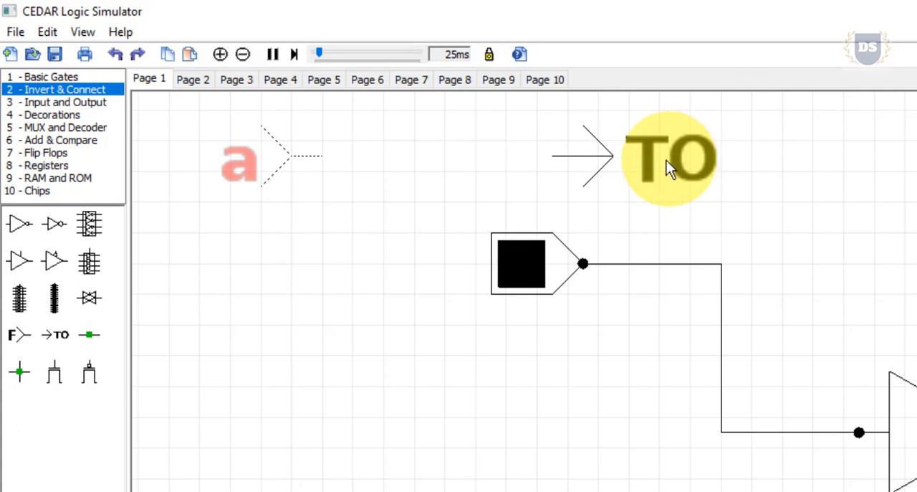
Set the label of the To connector to a.
double_click(648, 159)
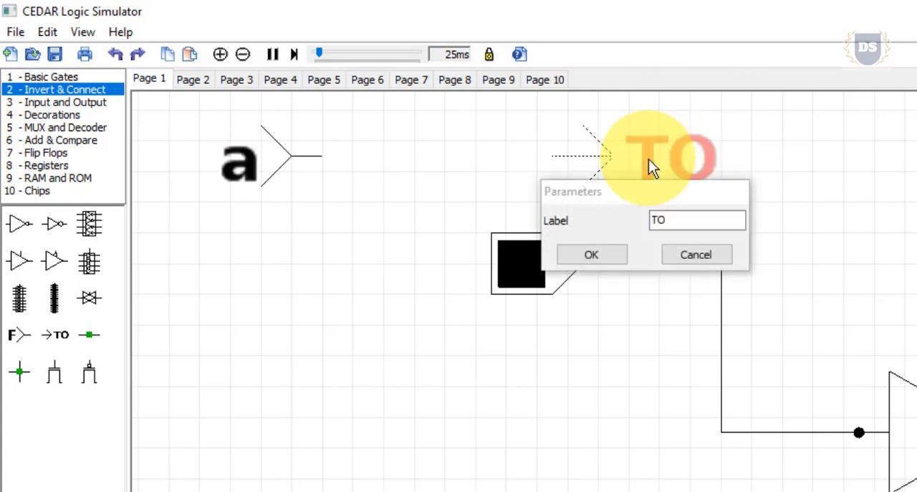
left_click_drag(674, 218, 648, 218)
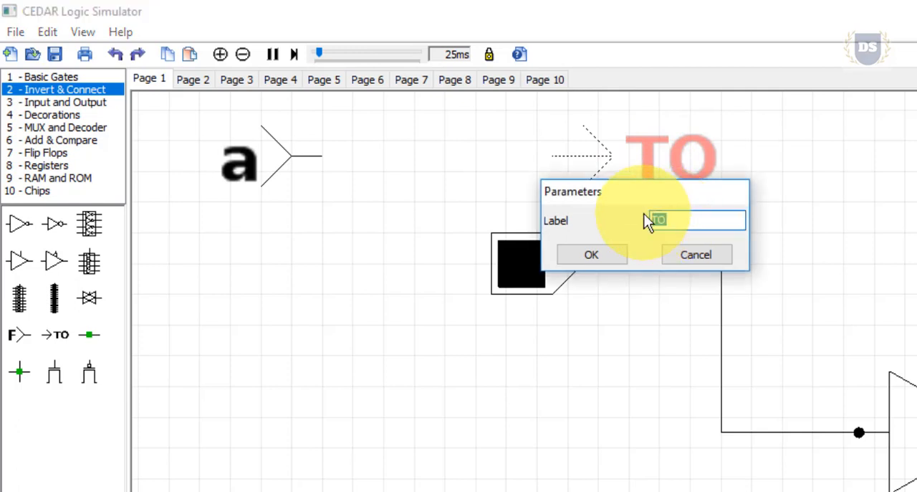
type("a")
left_click(601, 254)
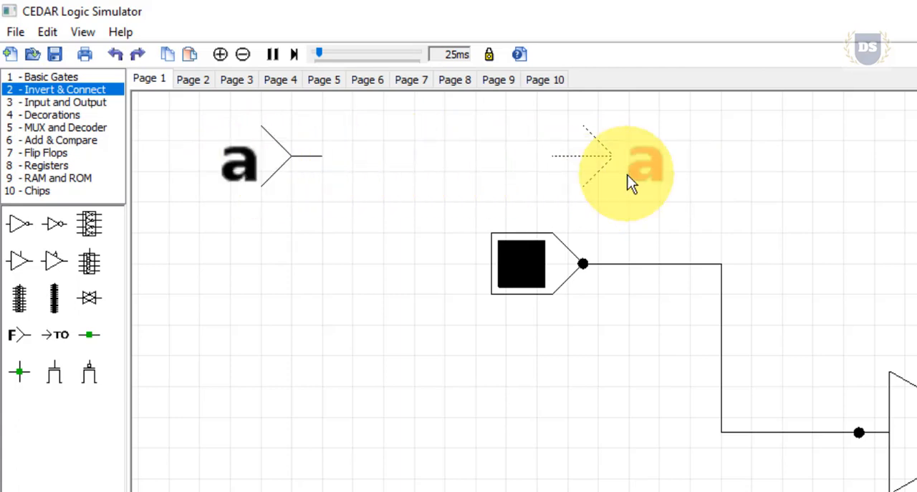
Add a toggle switch in front of the To connector and an LED below, and move the From connector level with the LED.
left_click(38, 103)
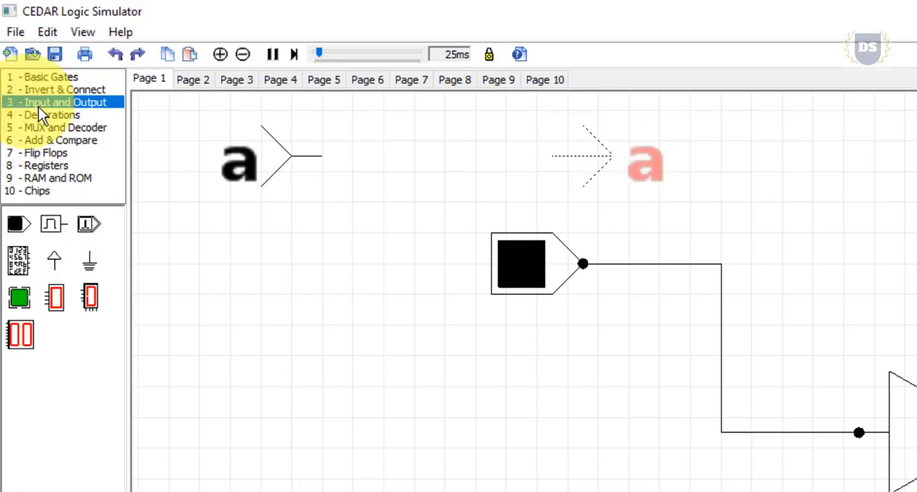
left_click_drag(20, 223, 234, 386)
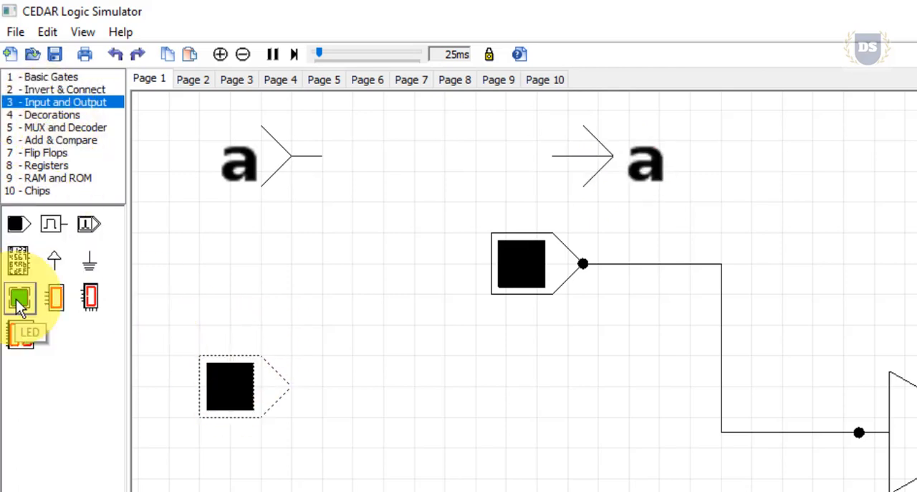
left_click_drag(19, 298, 322, 266)
left_click_drag(241, 399, 465, 163)
left_click_drag(201, 110, 344, 201)
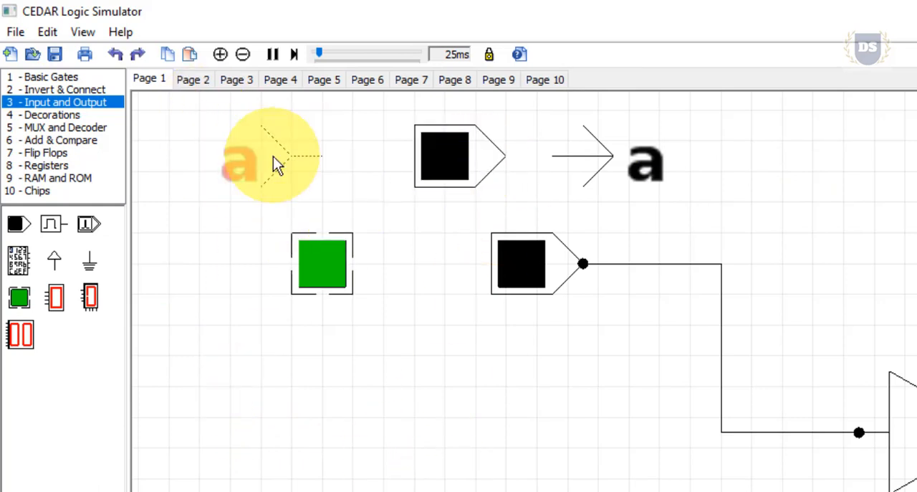
left_click_drag(273, 156, 213, 251)
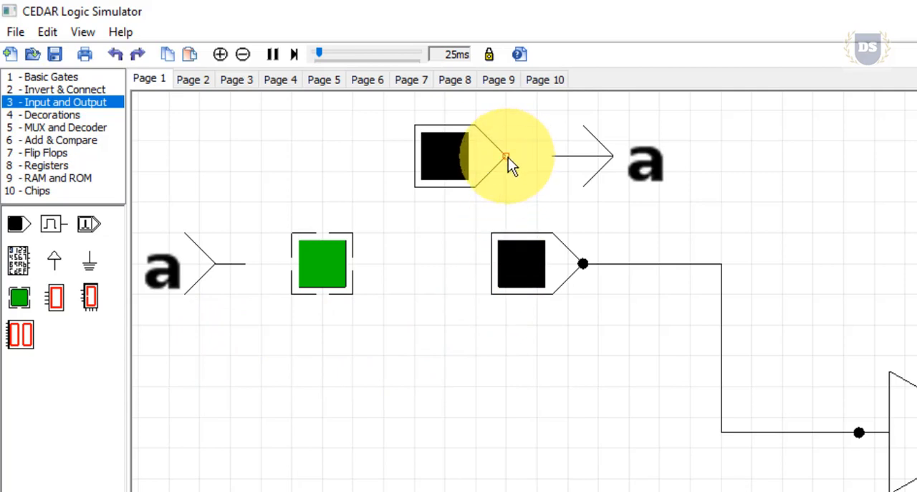
Wire the new switch to the To connector and the From connector to its LED, testing the link by toggling the switch on and off.
left_click_drag(508, 157, 555, 158)
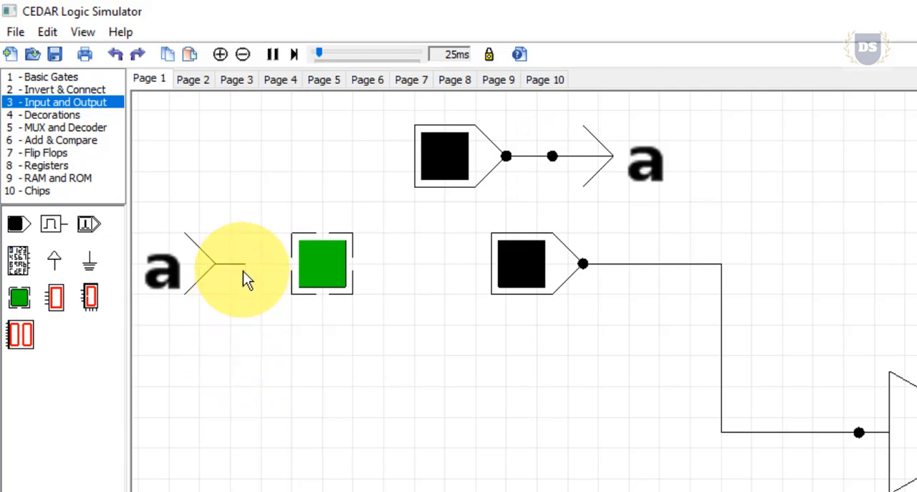
left_click_drag(246, 264, 290, 266)
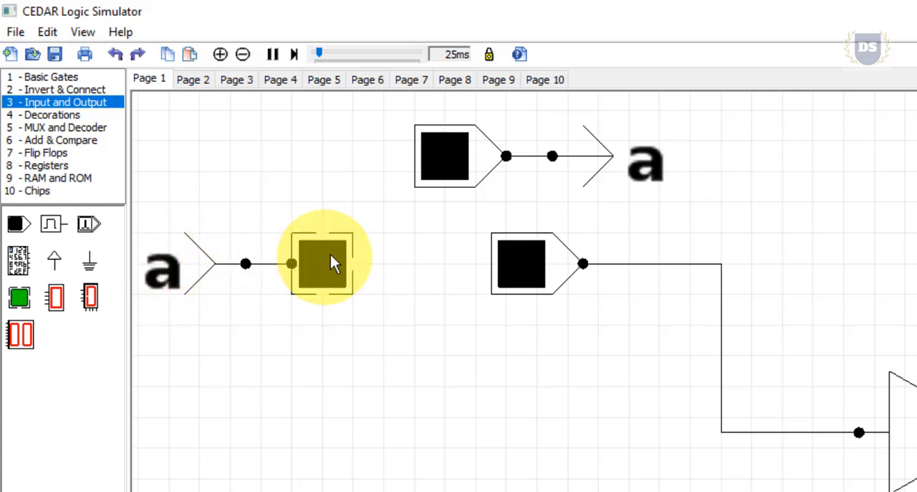
left_click(441, 158)
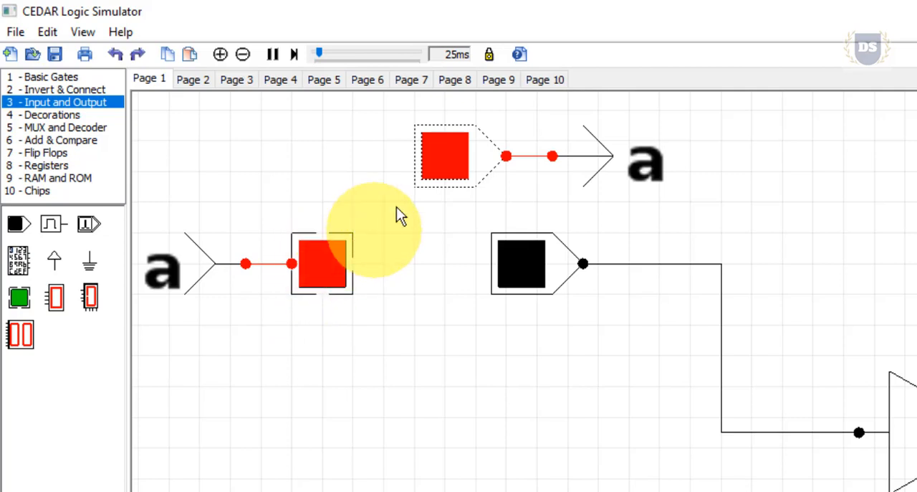
left_click(441, 160)
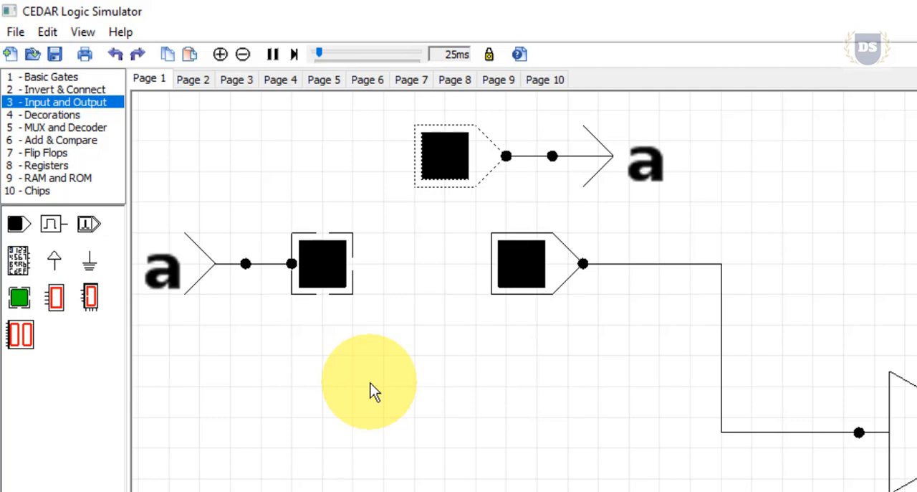
Open the Oscope window and move it below the switches and connectors of the circuit.
left_click(80, 37)
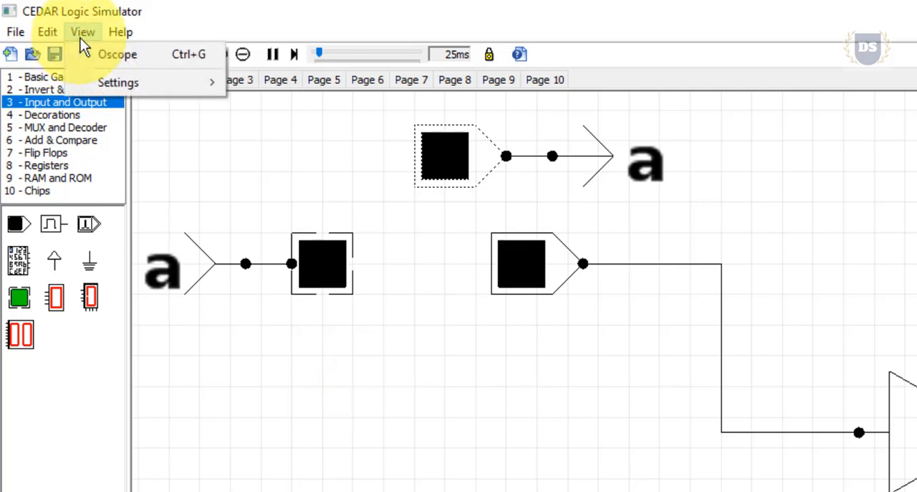
left_click(140, 57)
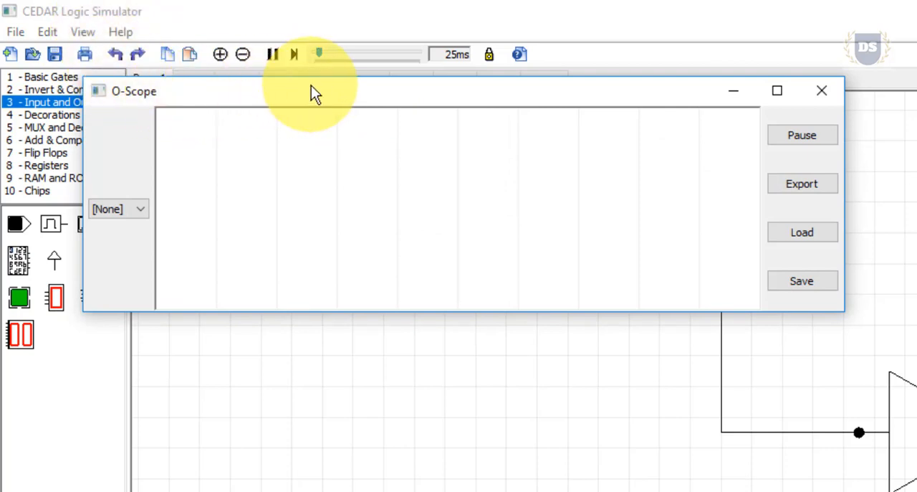
left_click_drag(311, 86, 445, 355)
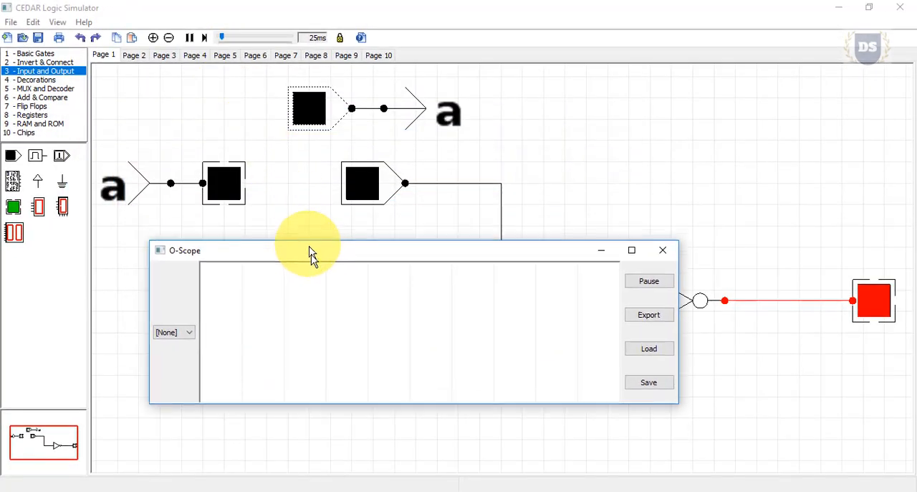
left_click_drag(311, 256, 321, 316)
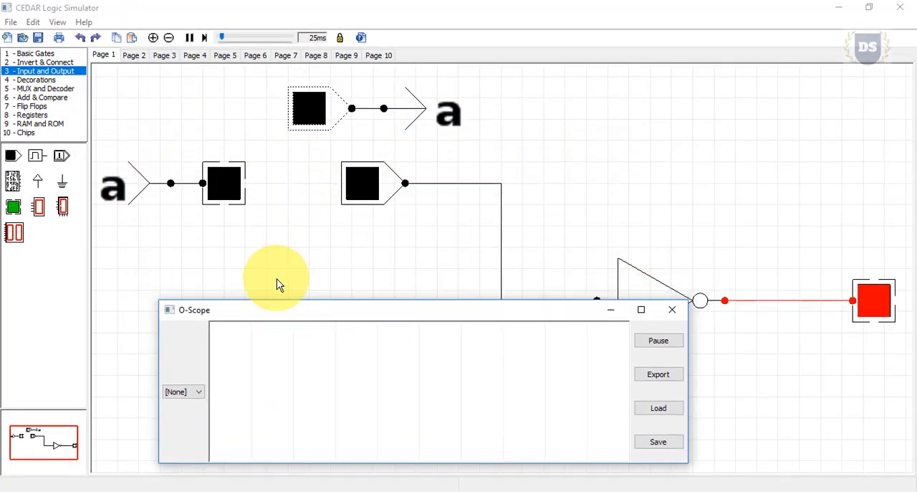
Add a To connector below the LED fed by From connector a and wire it to the LED's lower pin.
left_click(36, 64)
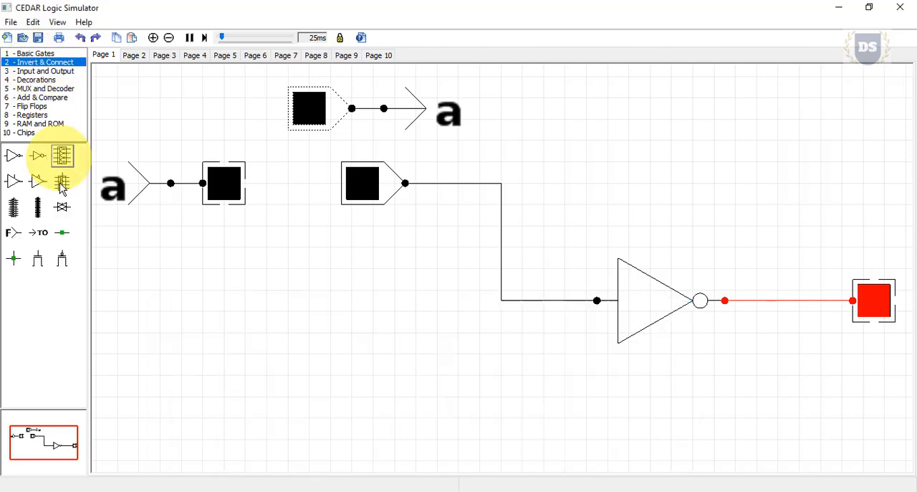
mouse_move(43, 242)
left_mouse_down()
mouse_move(225, 211)
mouse_move(268, 219)
mouse_move(264, 247)
left_mouse_up()
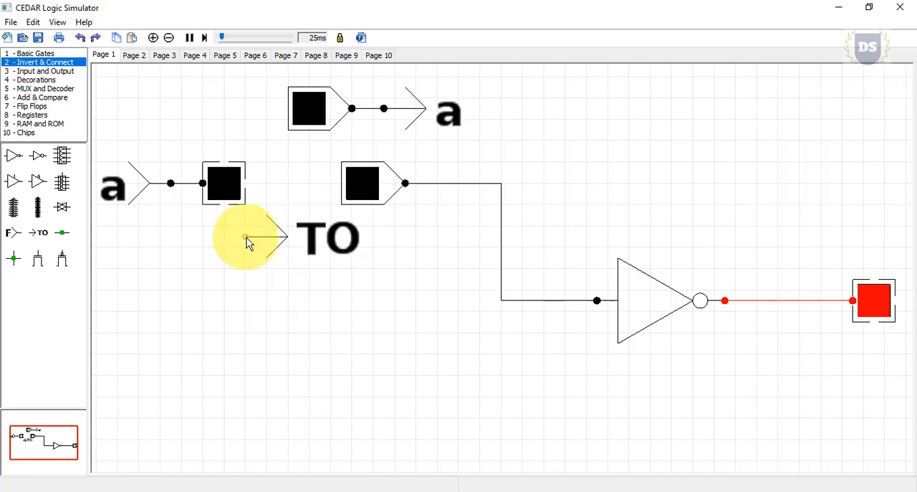
left_click_drag(246, 237, 224, 204)
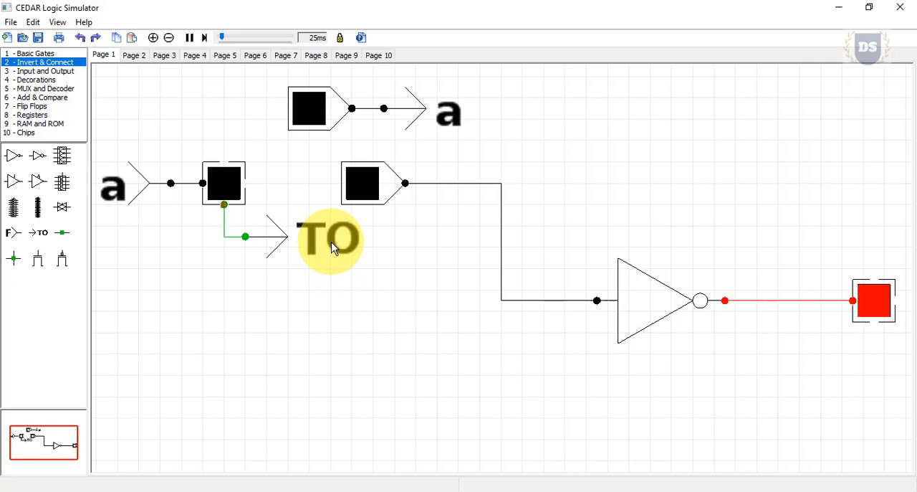
Set the label of the new To connector to b.
double_click(332, 248)
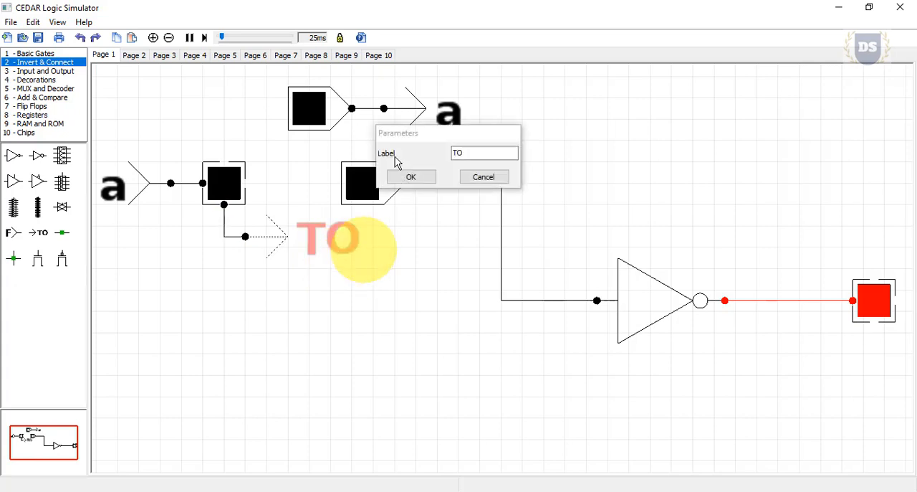
left_click_drag(463, 152, 454, 153)
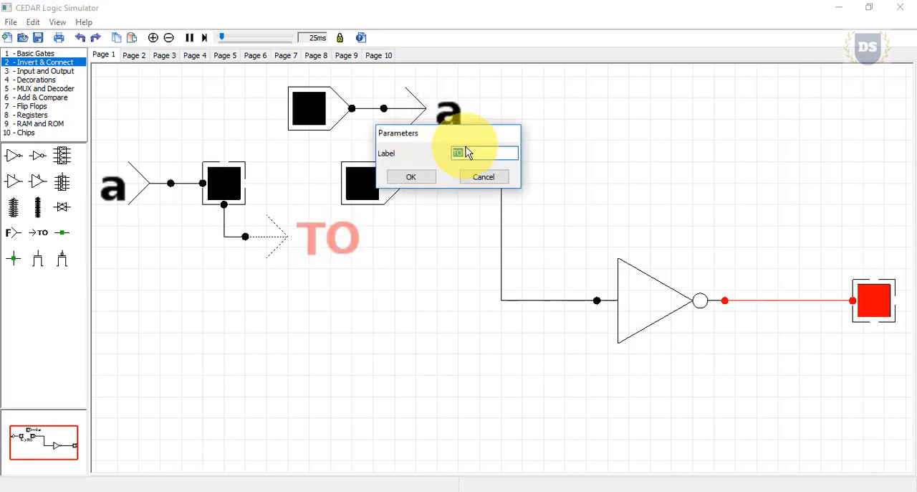
type("b")
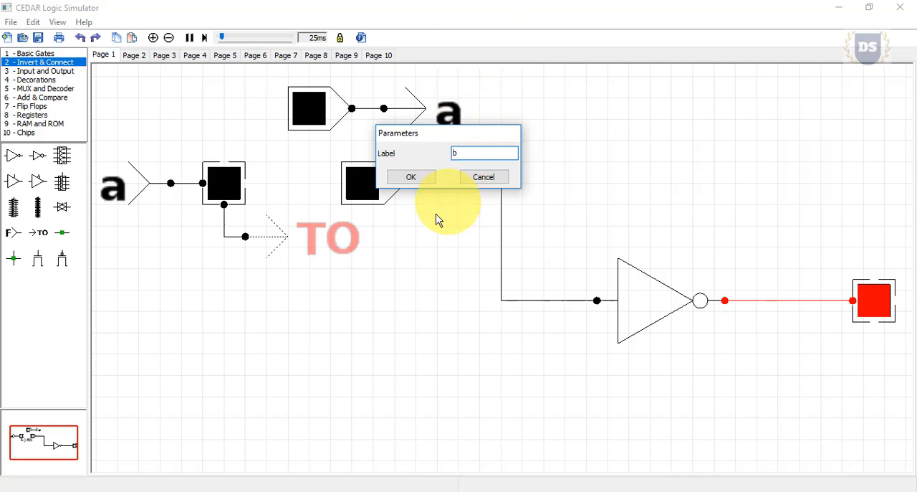
left_click(411, 176)
left_click(485, 320)
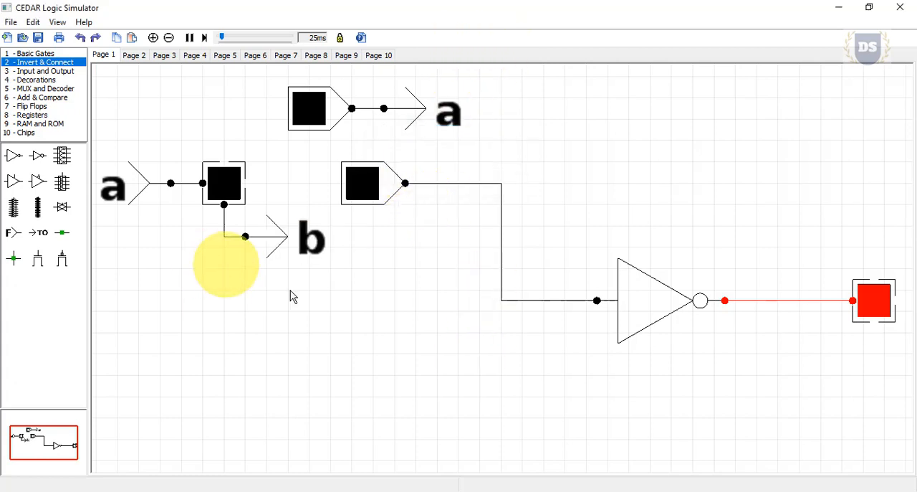
Bring the O-Scope window back to the front and display signal a on its first trace.
mouse_move(683, 491)
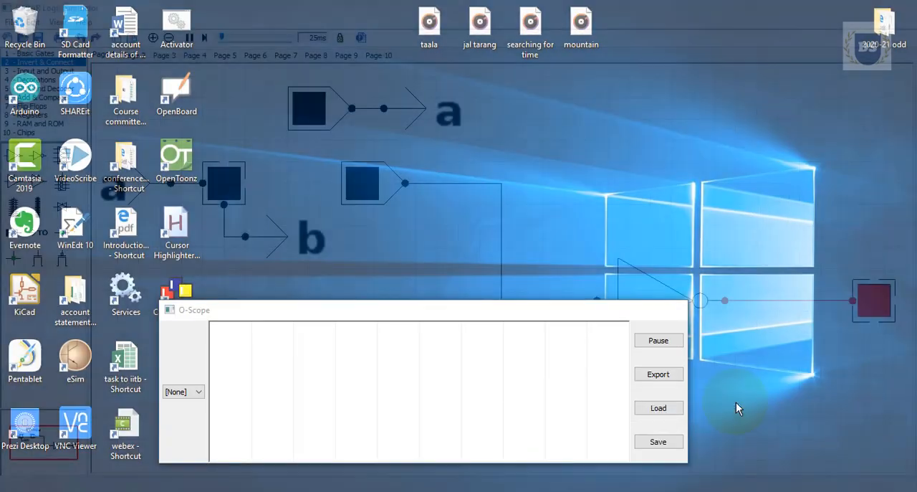
left_click(735, 405)
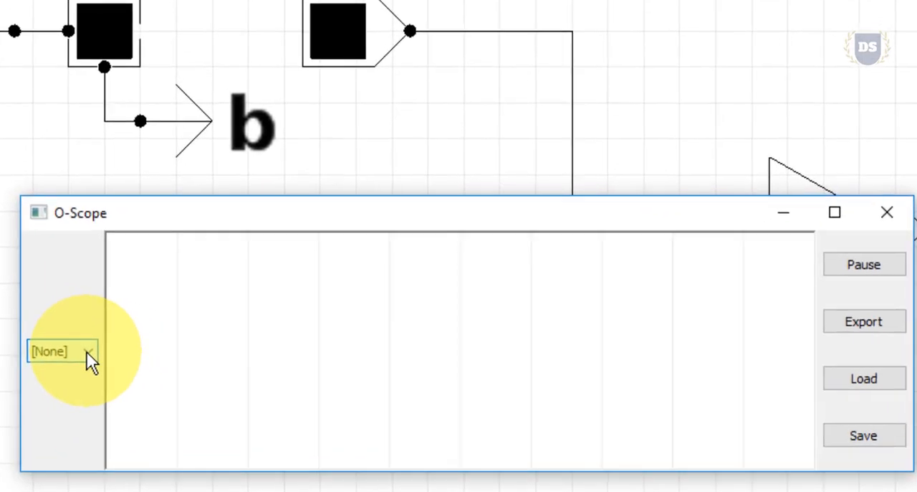
left_click(88, 352)
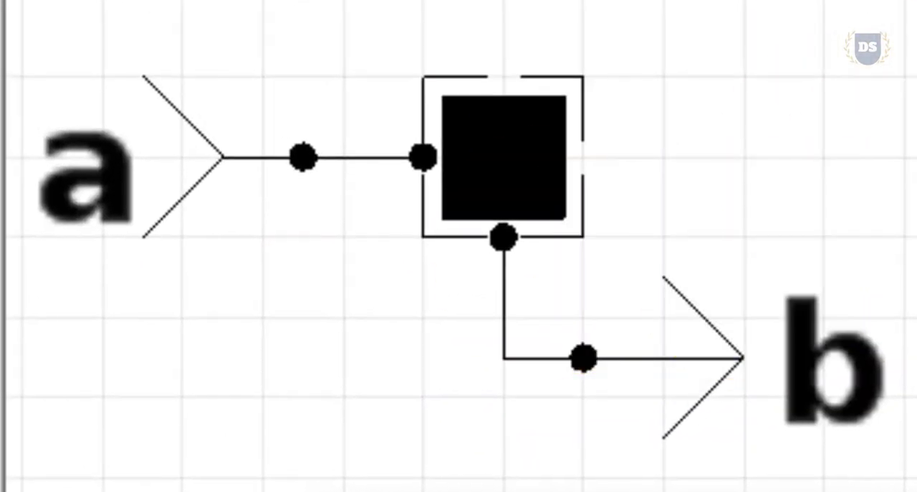
left_click(207, 394)
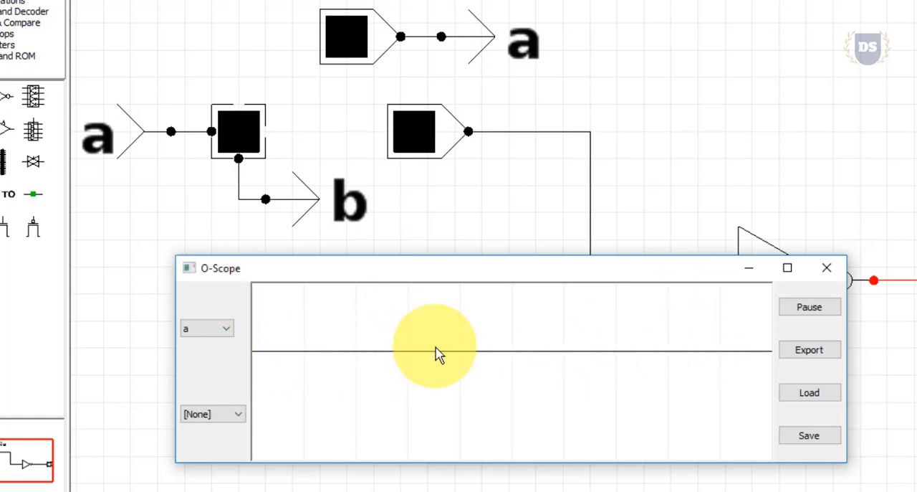
Toggle the switch driving connector a on and off, returning to the O-Scope each time to check the trace of signal a.
left_click(343, 43)
mouse_move(825, 473)
left_click(889, 459)
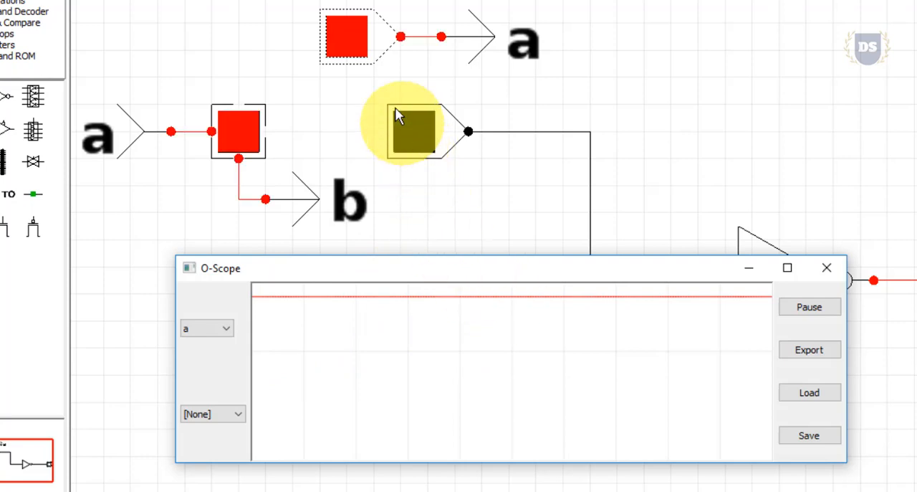
left_click(357, 39)
left_click(358, 39)
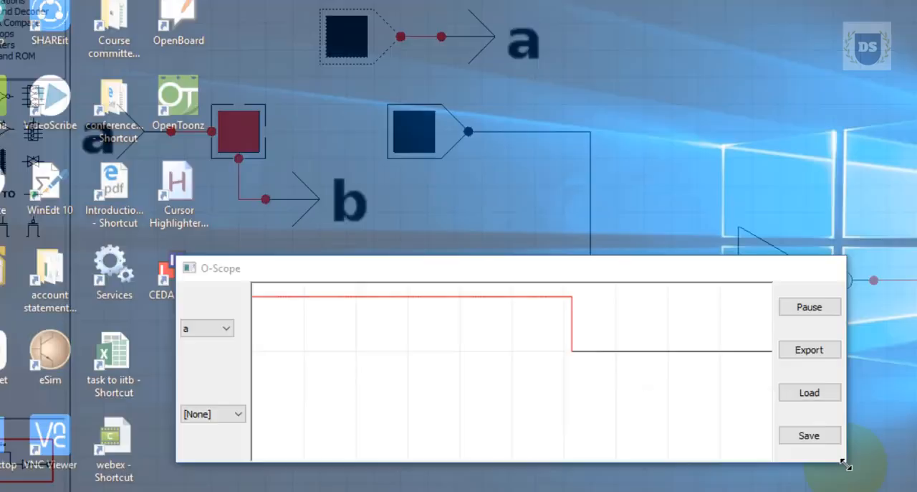
left_click(845, 465)
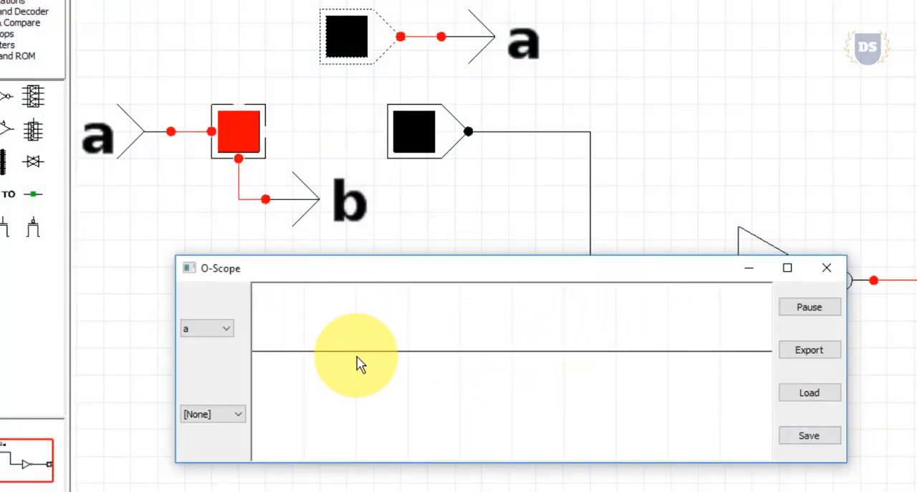
Display signal b on the second O-Scope trace.
left_click(239, 420)
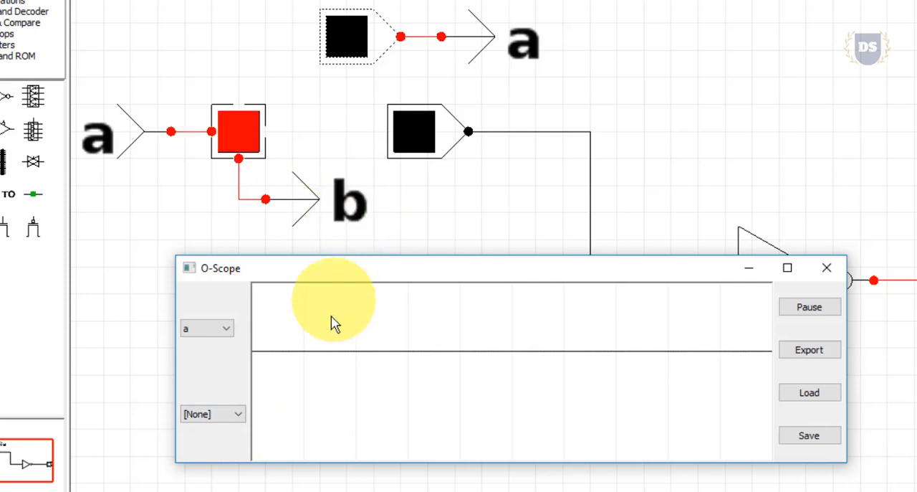
left_click(238, 424)
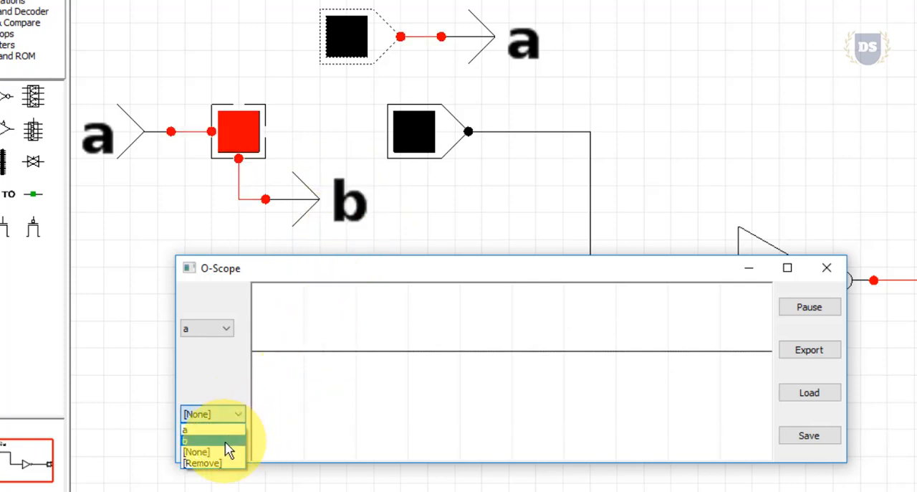
left_click(229, 440)
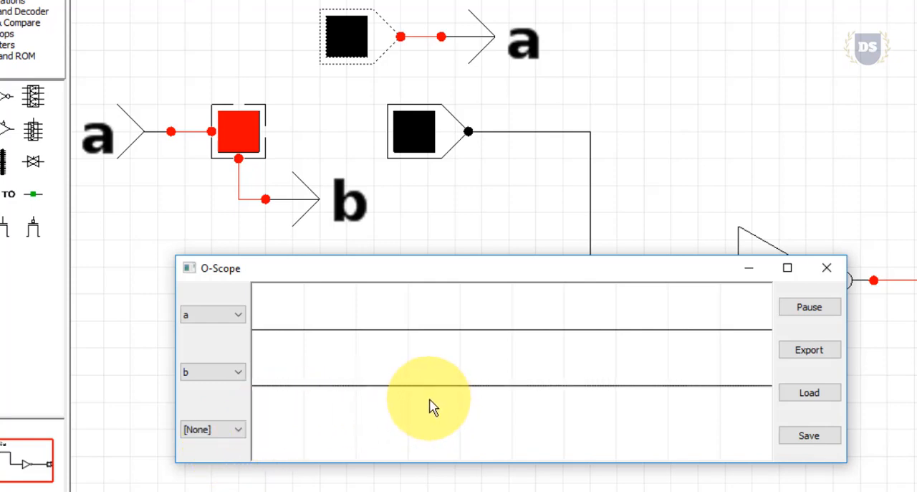
Toggle the switch driving connector a and return to the O-Scope to compare the traces of signals a and b.
left_click(342, 40)
left_click(341, 37)
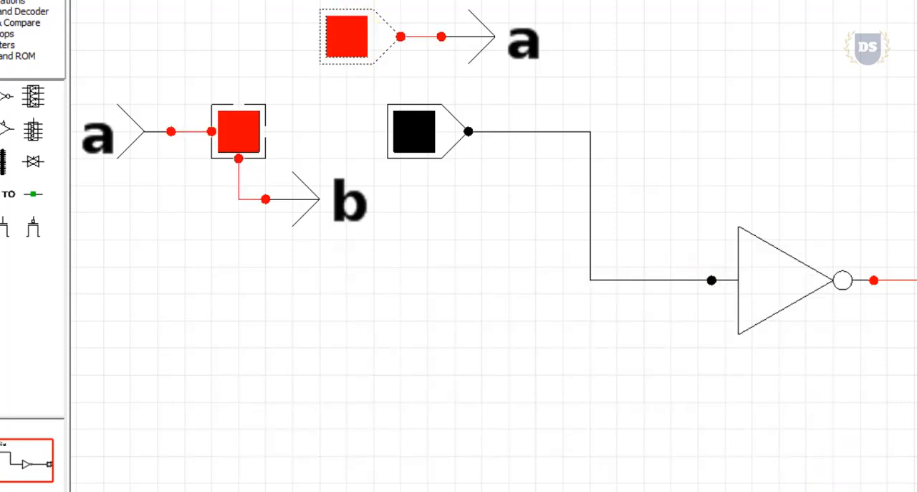
left_click(865, 463)
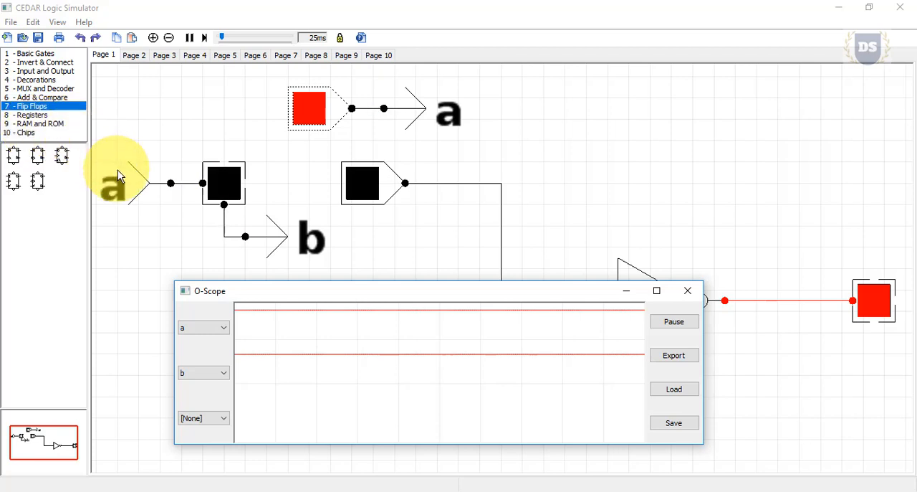
left_click(213, 204)
left_click(213, 204)
left_click(225, 203)
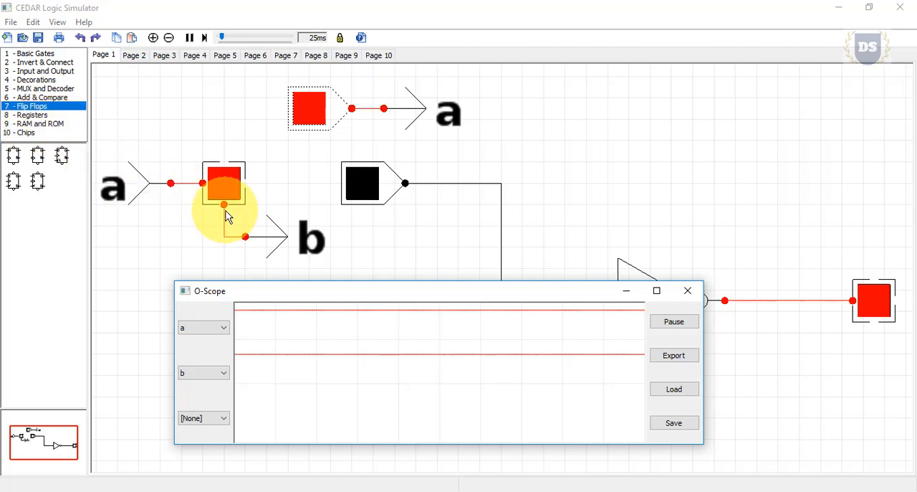
left_click(228, 203)
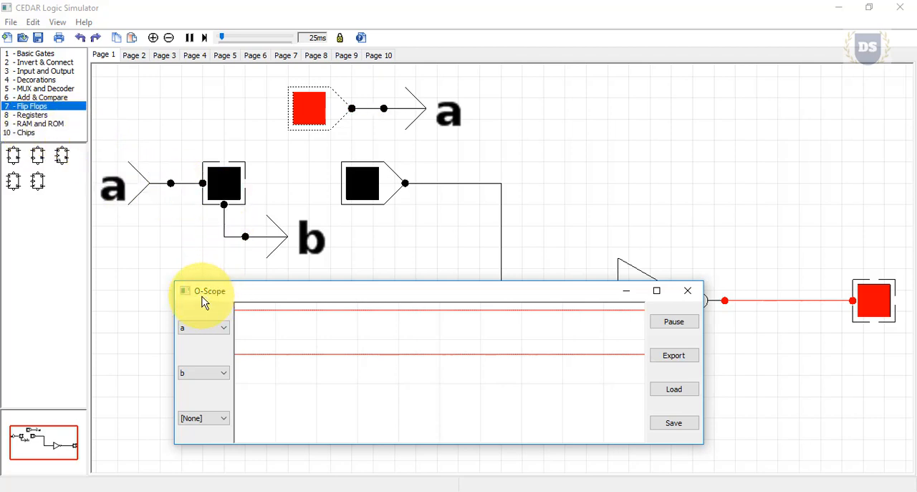